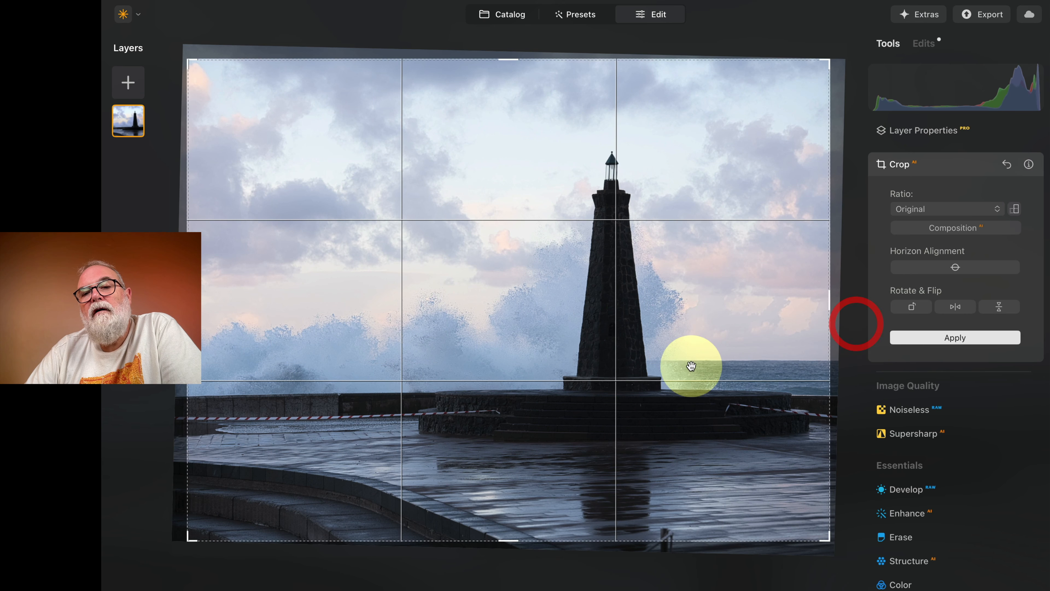
Apply the crop to the lighthouse photo
left_click(949, 335)
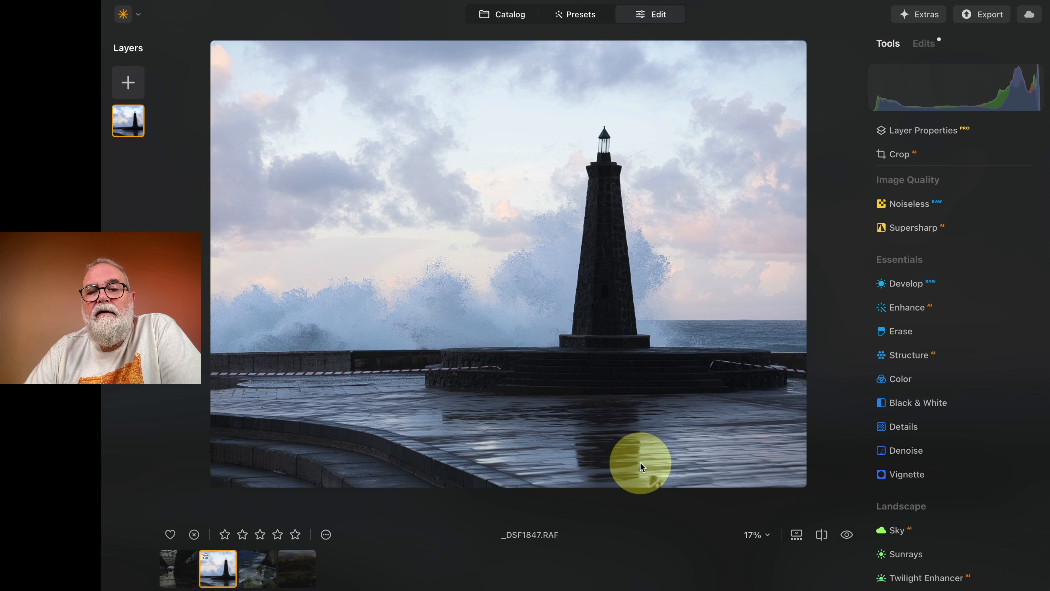
Auto-adjust the photo in Develop, then raise Shadows to 50 and set Exposure to -0.39
left_click(913, 284)
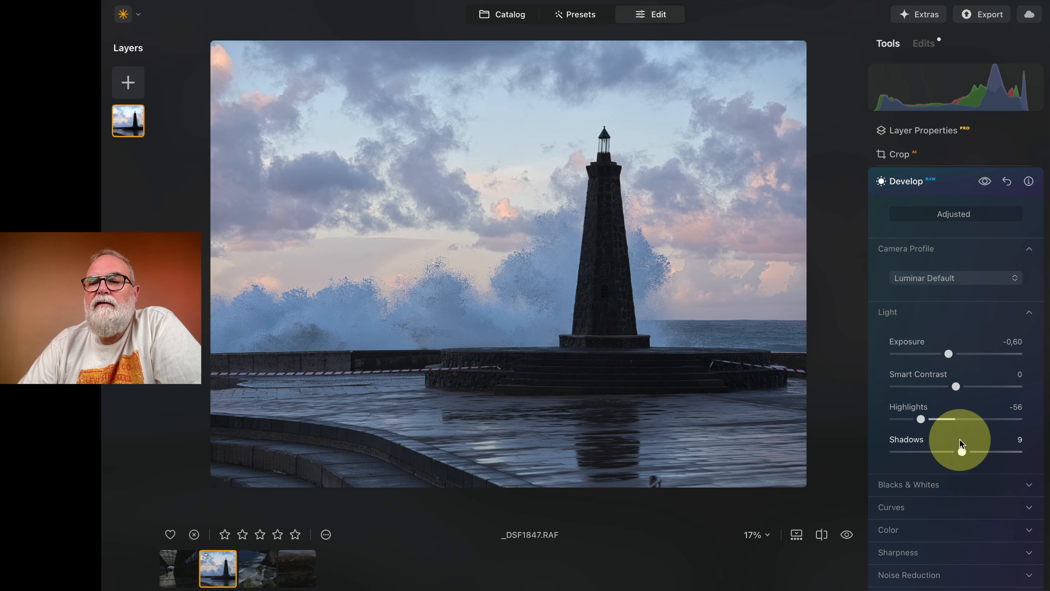
left_click_drag(961, 451, 987, 452)
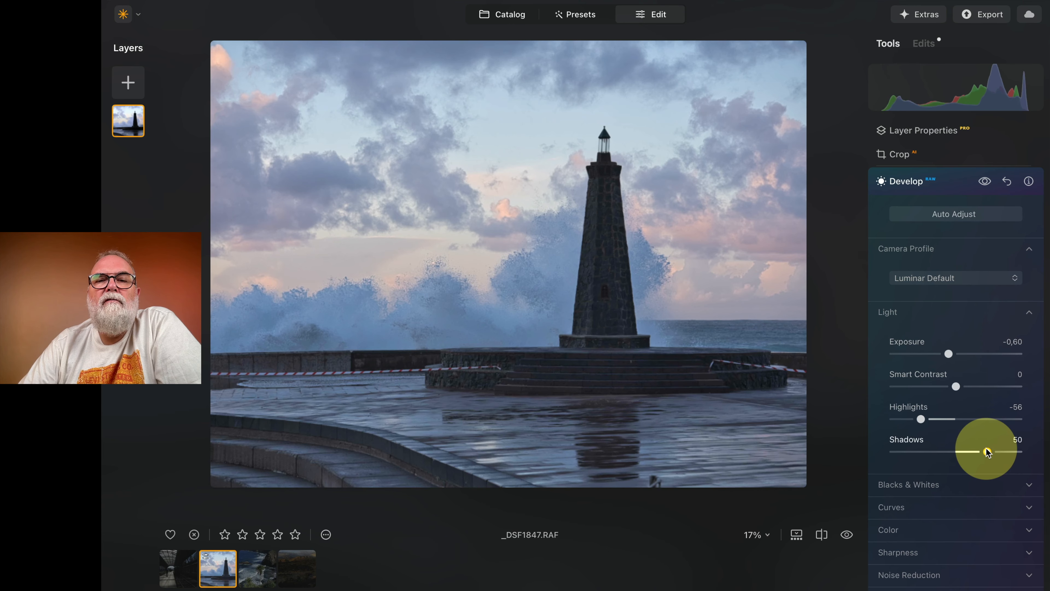
left_click_drag(949, 354, 952, 354)
scroll(944, 425, "down", 1)
scroll(943, 424, "down", 5)
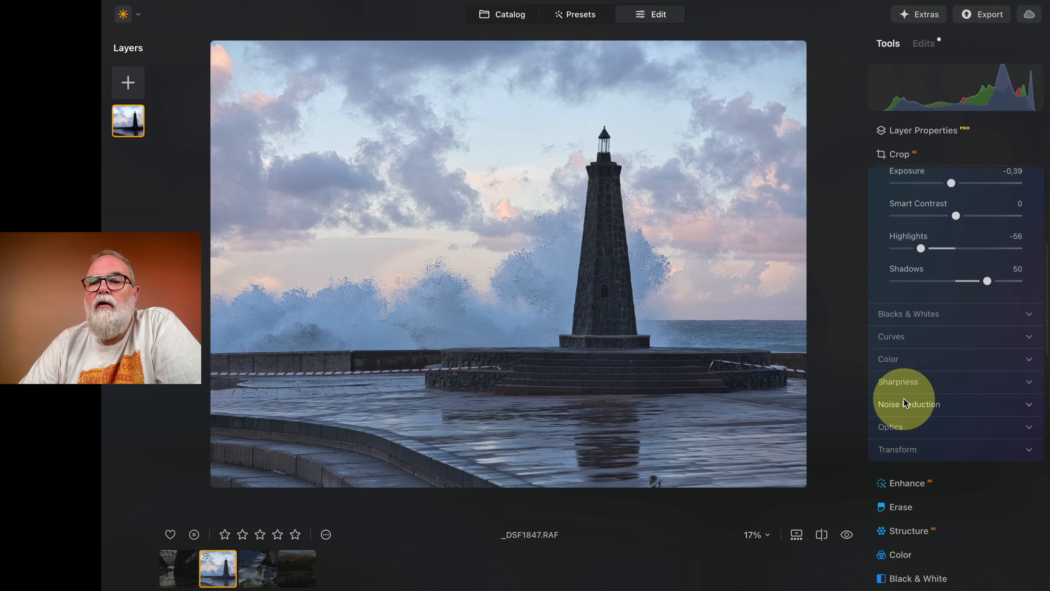
scroll(906, 408, "down", 4)
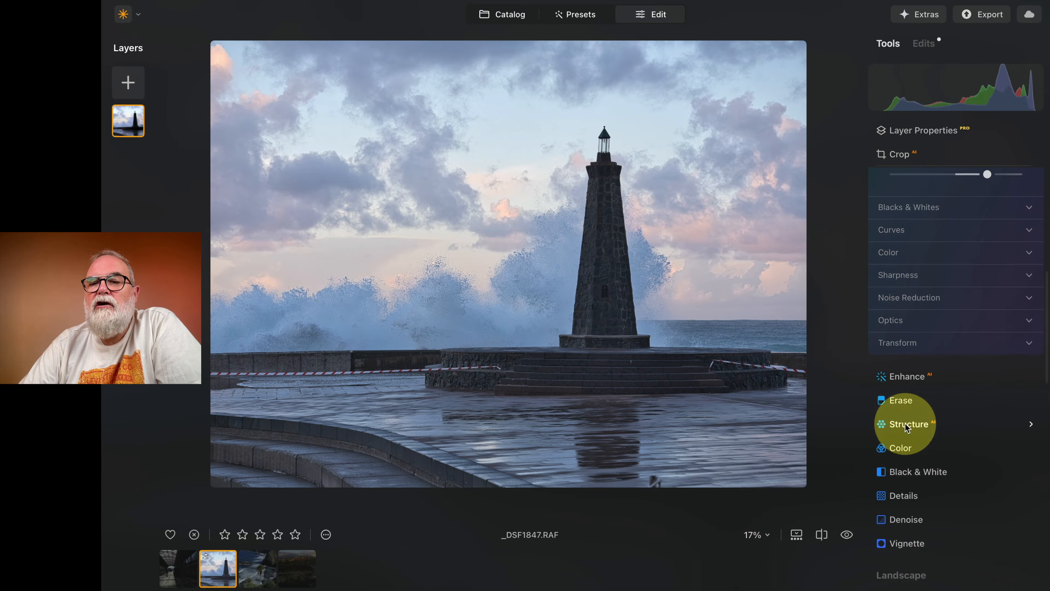
left_click(904, 453)
scroll(926, 438, "down", 3)
scroll(926, 438, "up", 4)
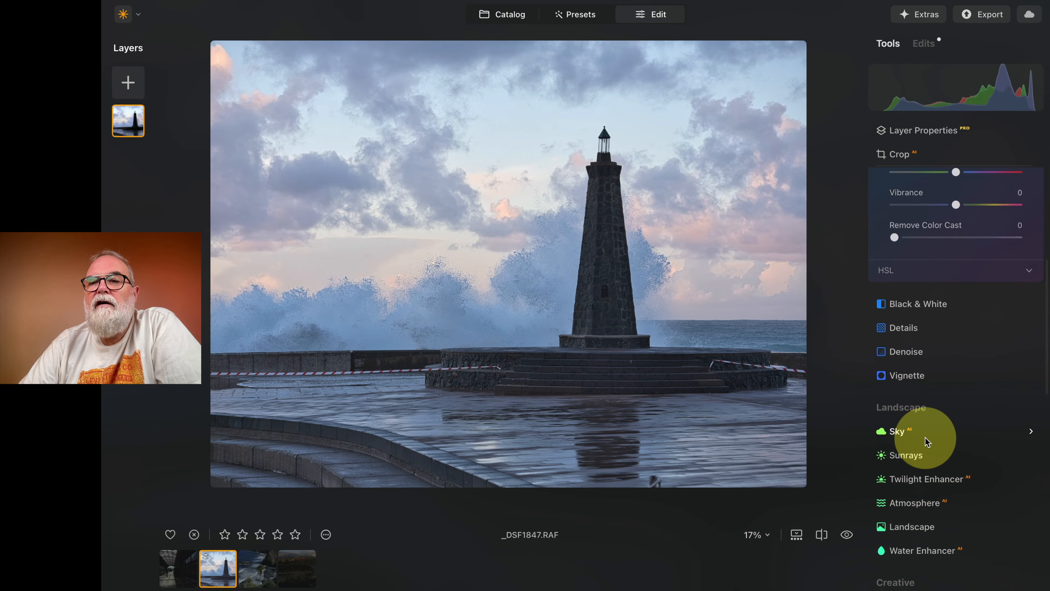
scroll(925, 442, "up", 5)
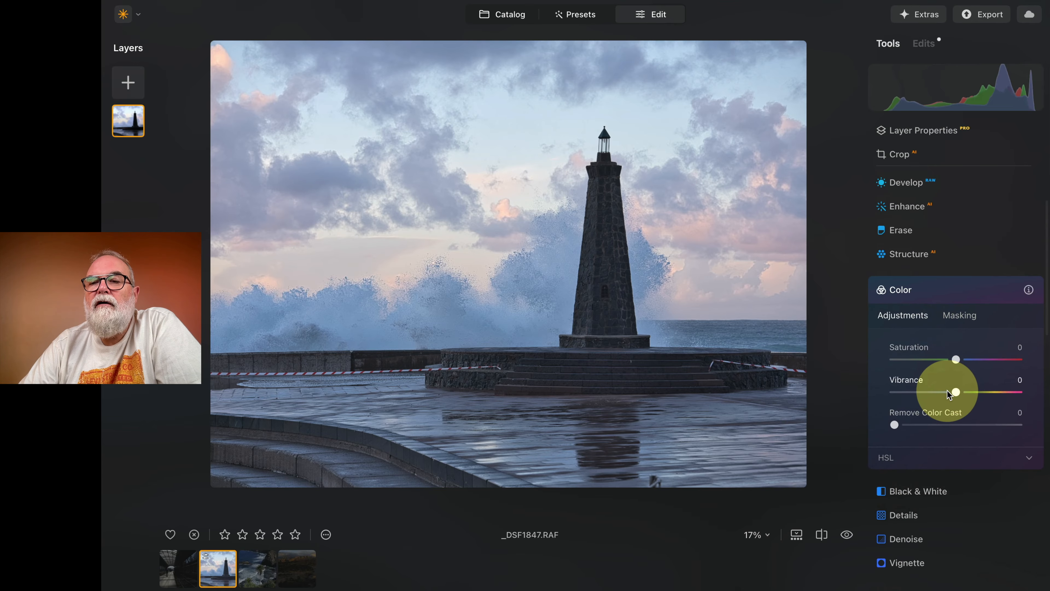
scroll(947, 393, "up", 2)
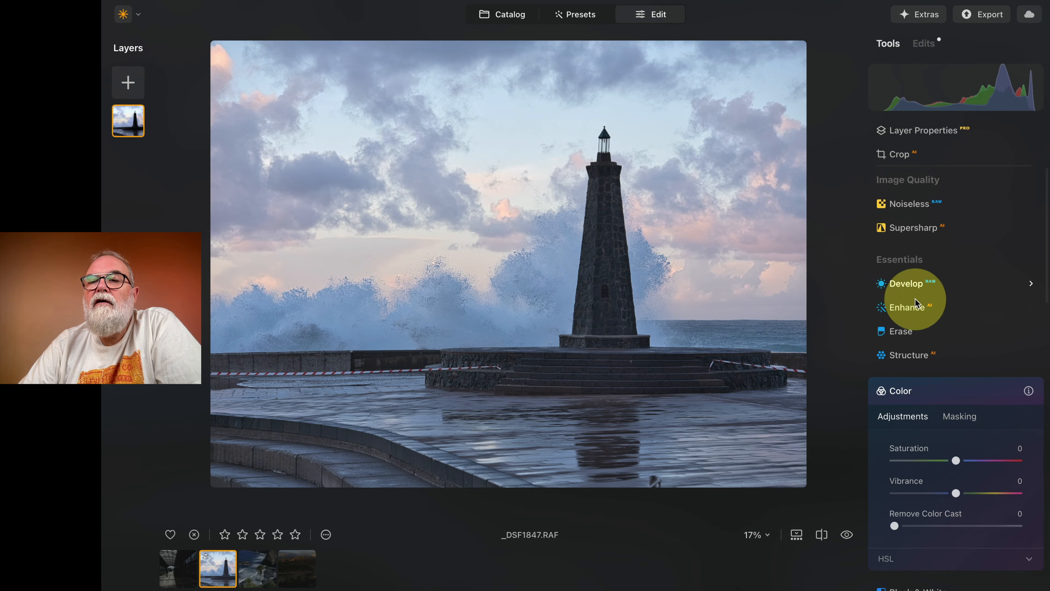
Warm the white balance in the Develop color settings to a temperature of 15474
left_click(916, 283)
scroll(930, 319, "down", 5)
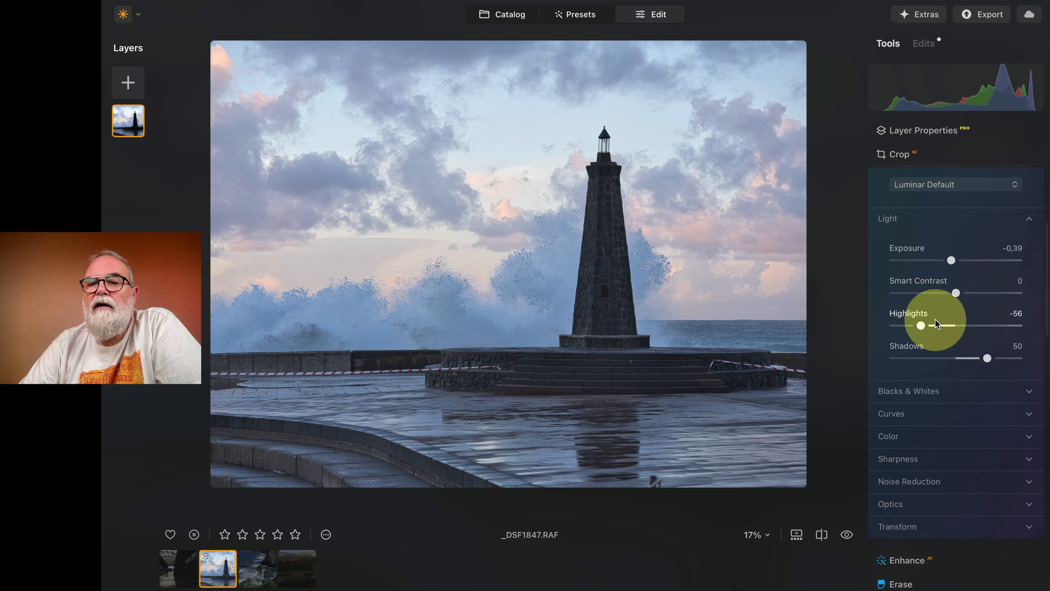
left_click(893, 425)
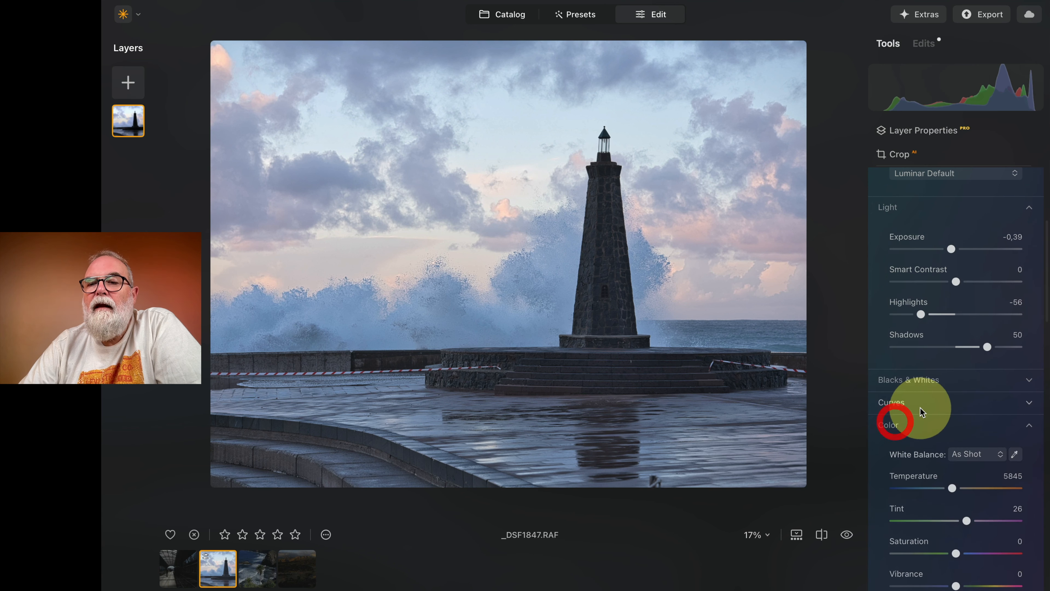
scroll(926, 405, "down", 3)
left_click_drag(954, 375, 979, 376)
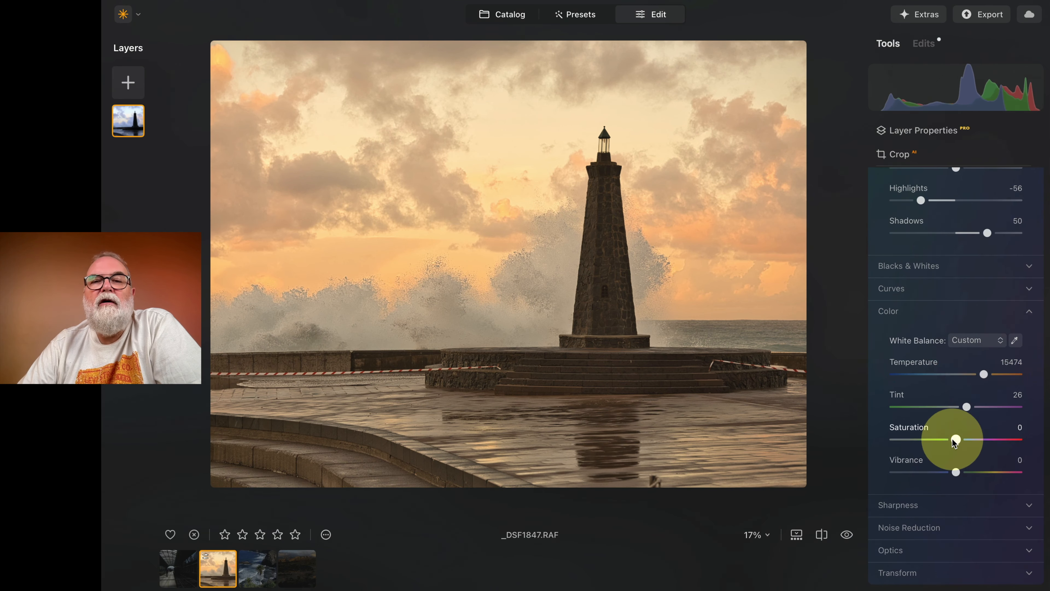
Set Smart Contrast to -10 in the Develop light settings
scroll(930, 325, "up", 10)
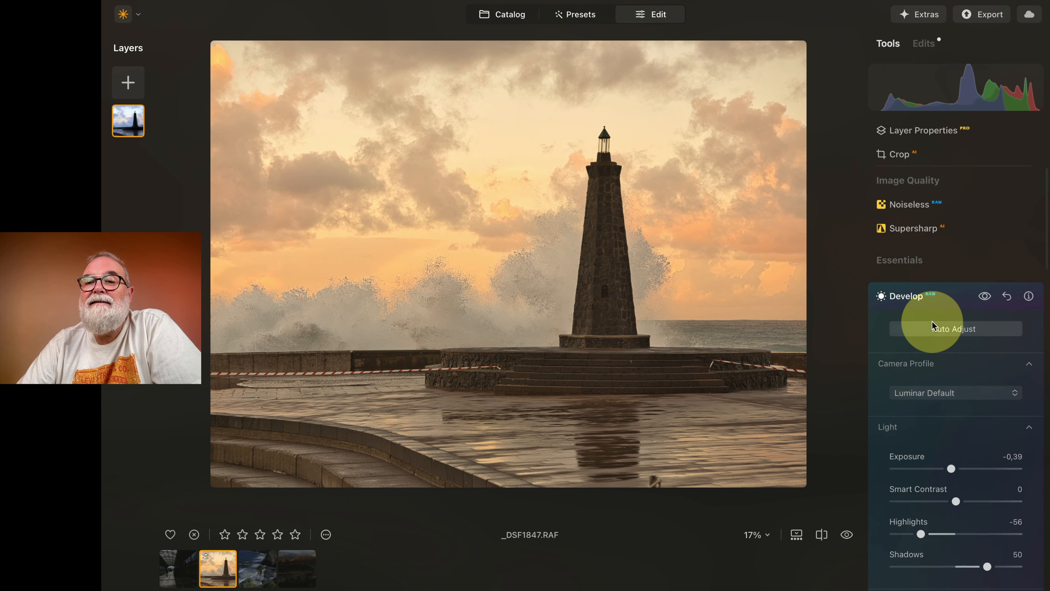
scroll(930, 340, "down", 5)
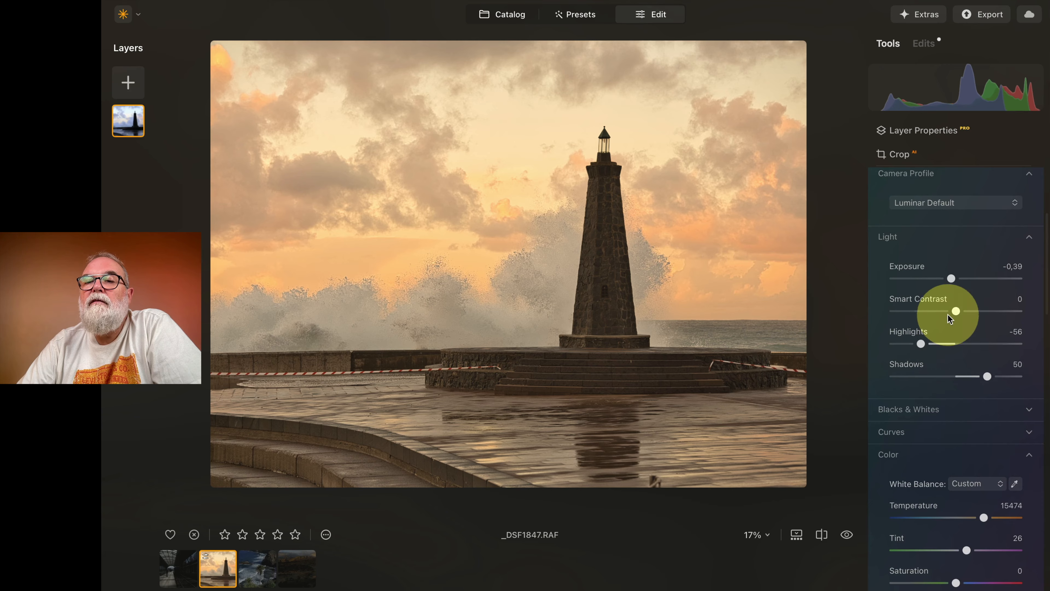
left_click_drag(958, 312, 962, 315)
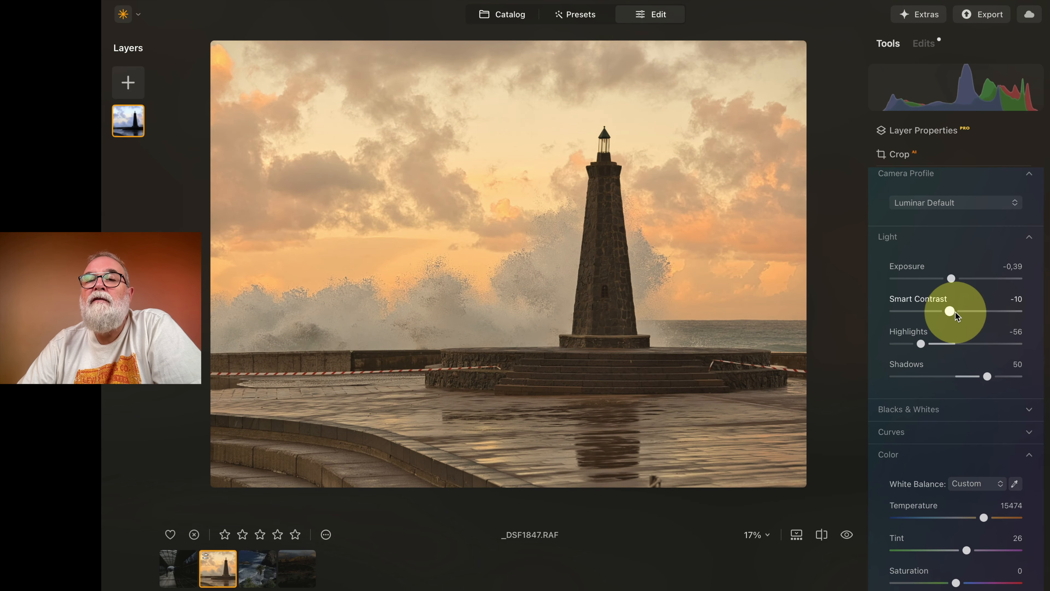
Set Whites to 1 and Blacks to 16 in the Develop settings
left_click(920, 173)
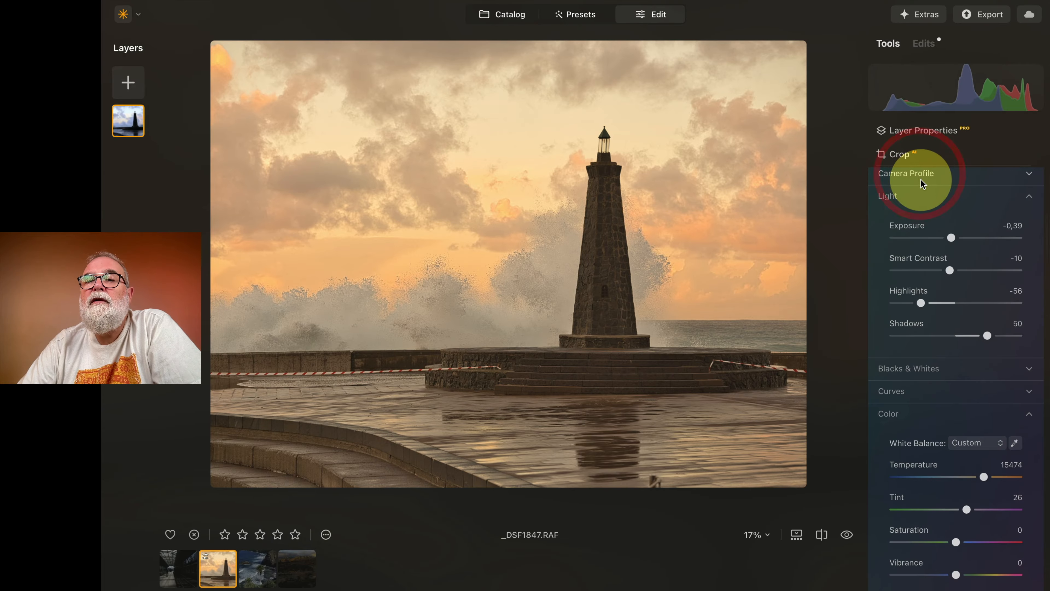
left_click(946, 174)
left_click(946, 173)
scroll(950, 190, "down", 3)
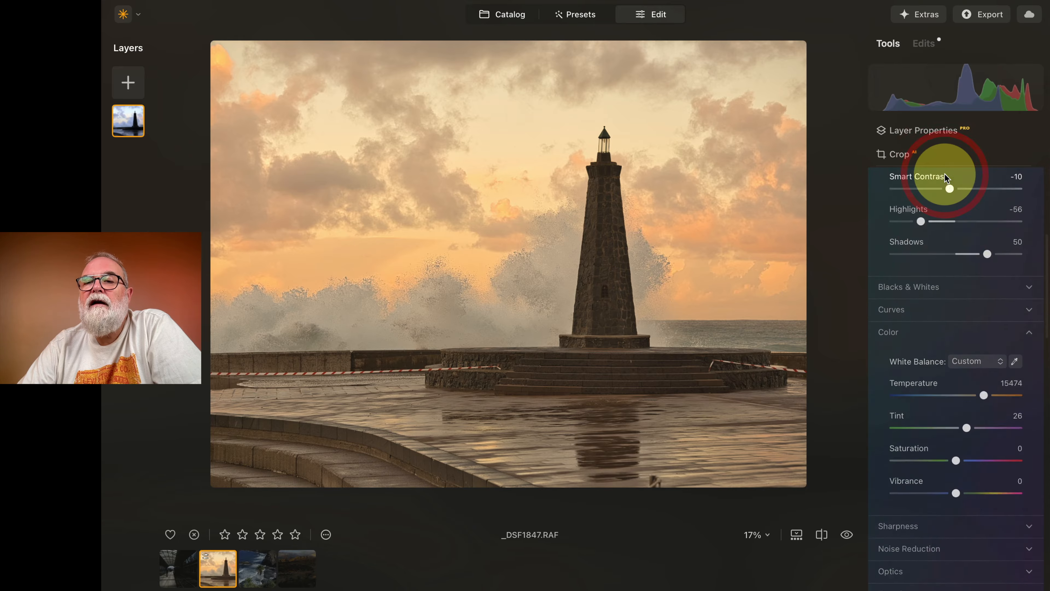
scroll(951, 204, "down", 2)
left_click(948, 207)
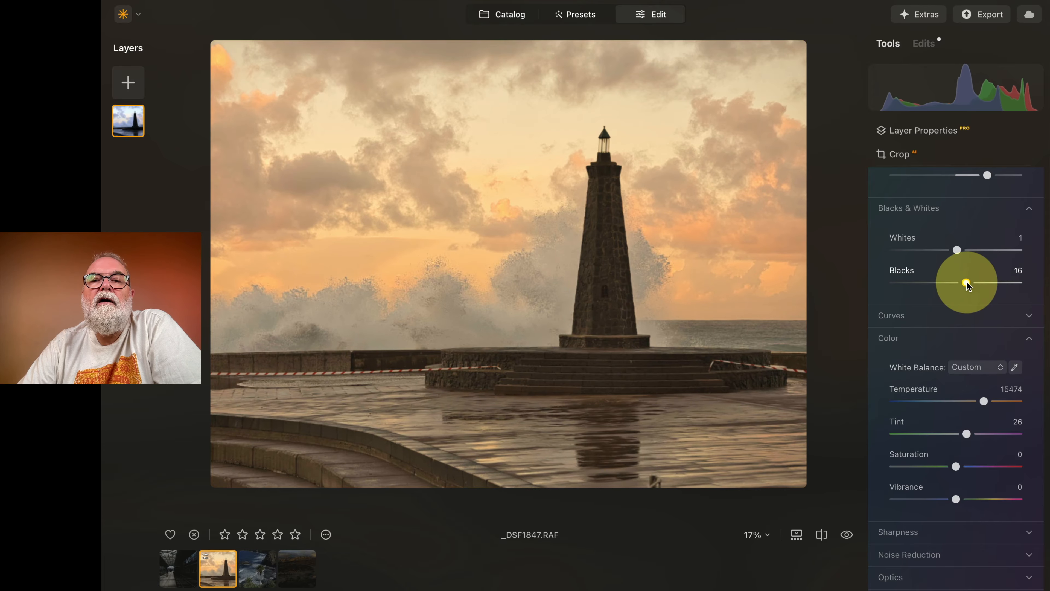
Enhance the photo with Accent at 53 and Sky Enhancer at 45
scroll(955, 286, "down", 5)
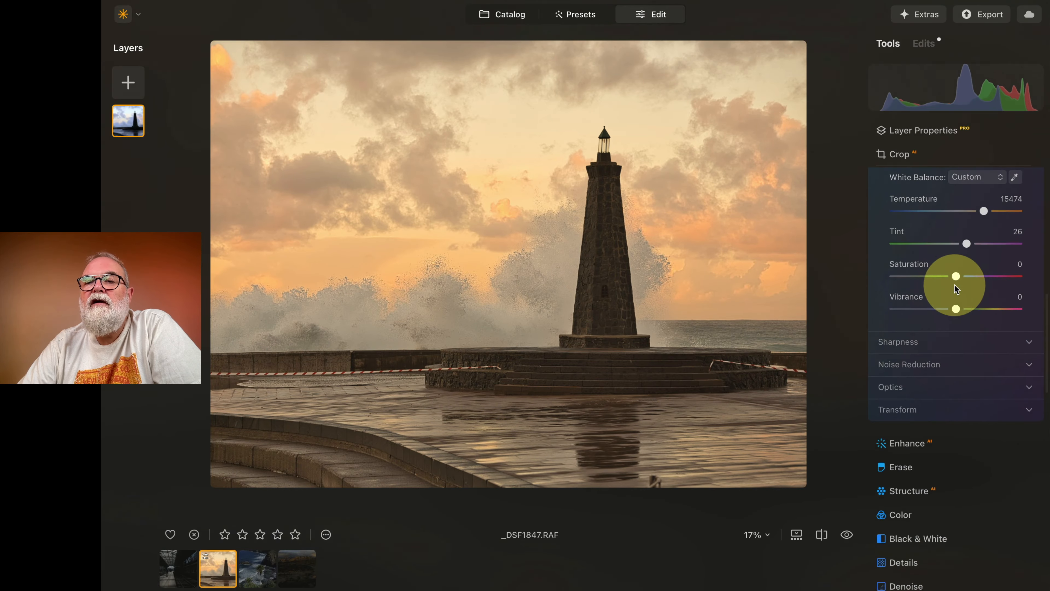
scroll(938, 323, "down", 2)
left_click(929, 358)
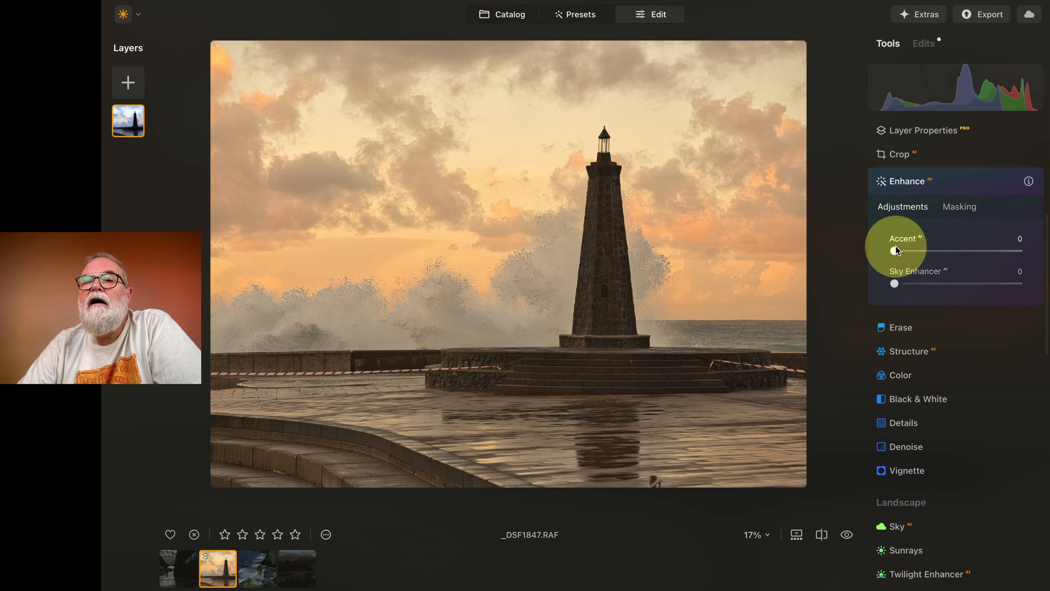
left_click_drag(901, 250, 942, 253)
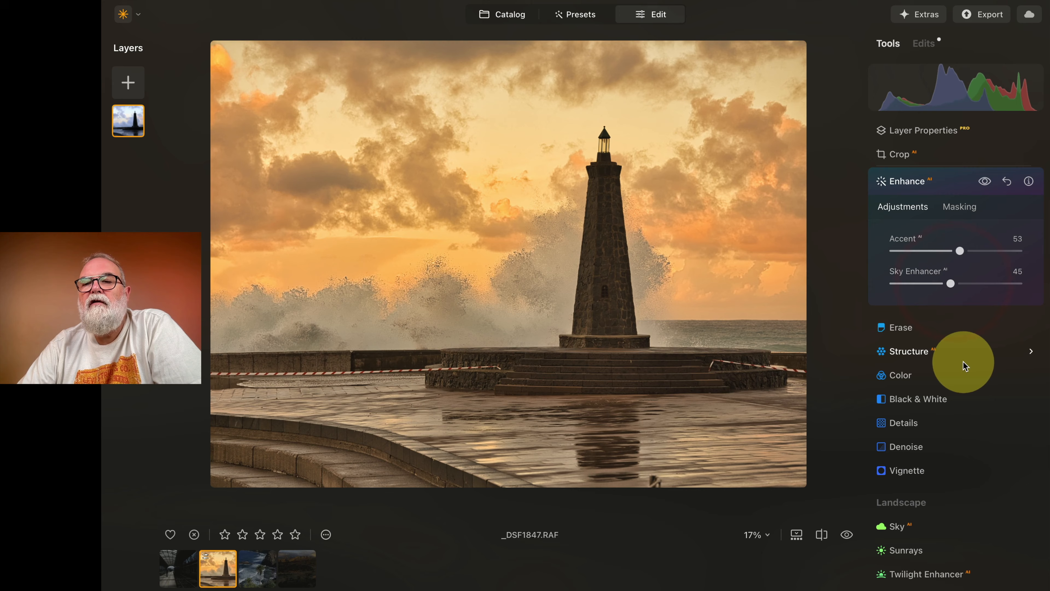
Apply the Twilight Enhancer's Golden preset with an amount of 11 and compare the photo before and after the edits
scroll(962, 364, "down", 5)
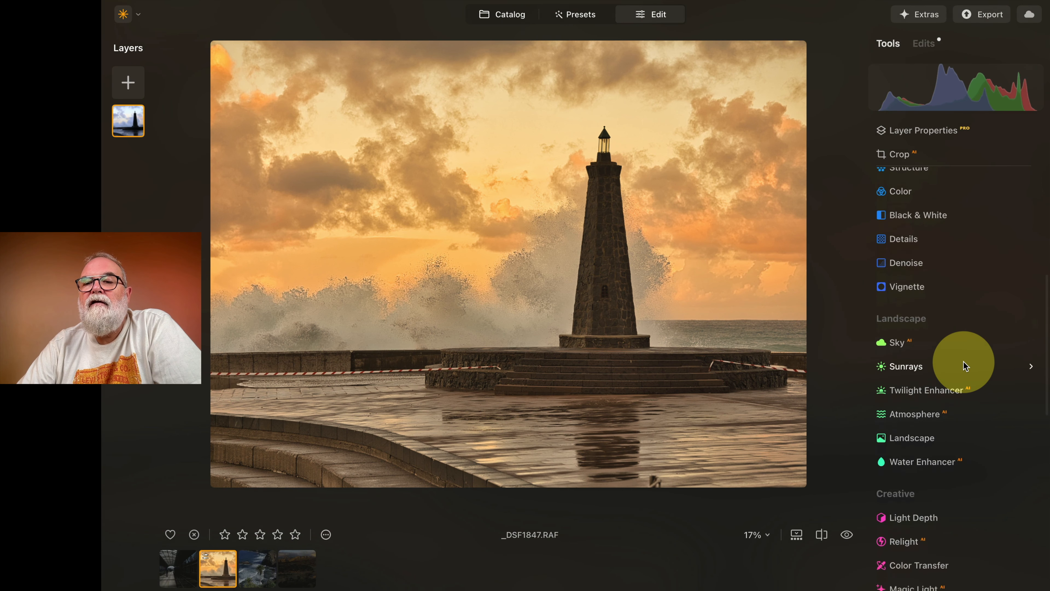
left_click(939, 386)
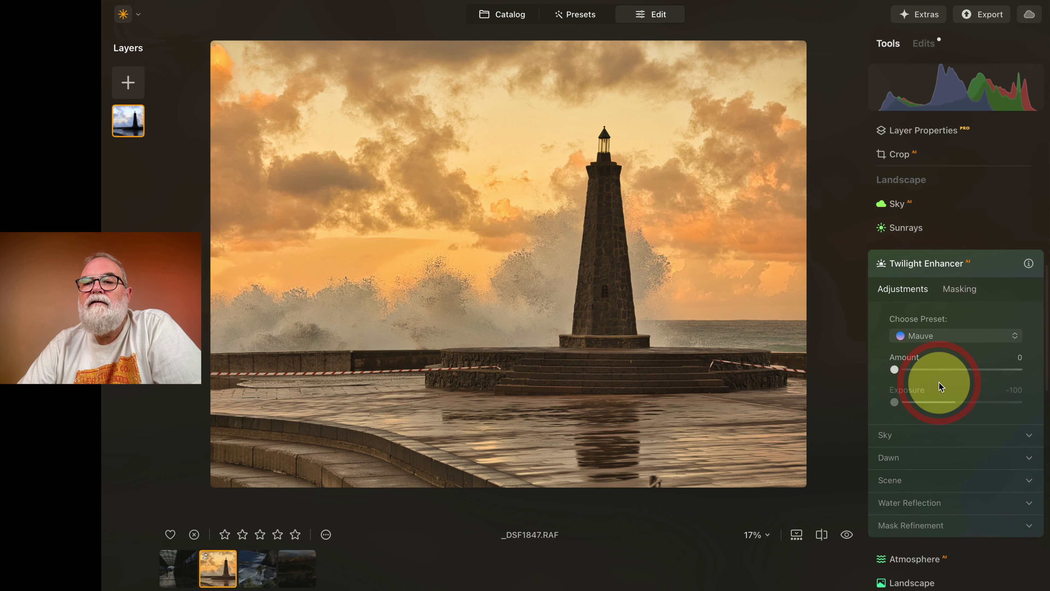
left_click(928, 335)
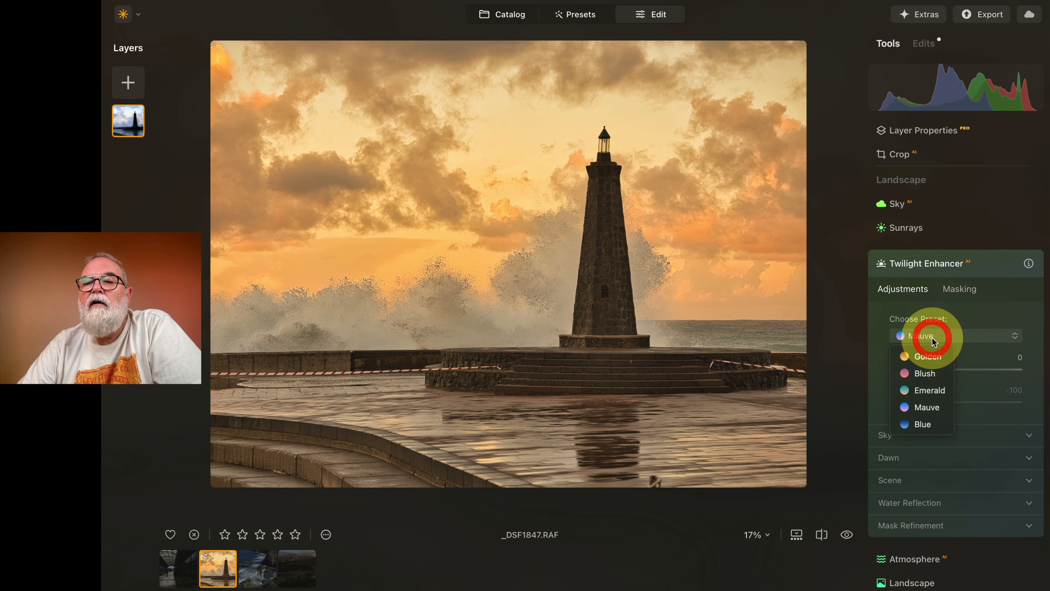
left_click(927, 362)
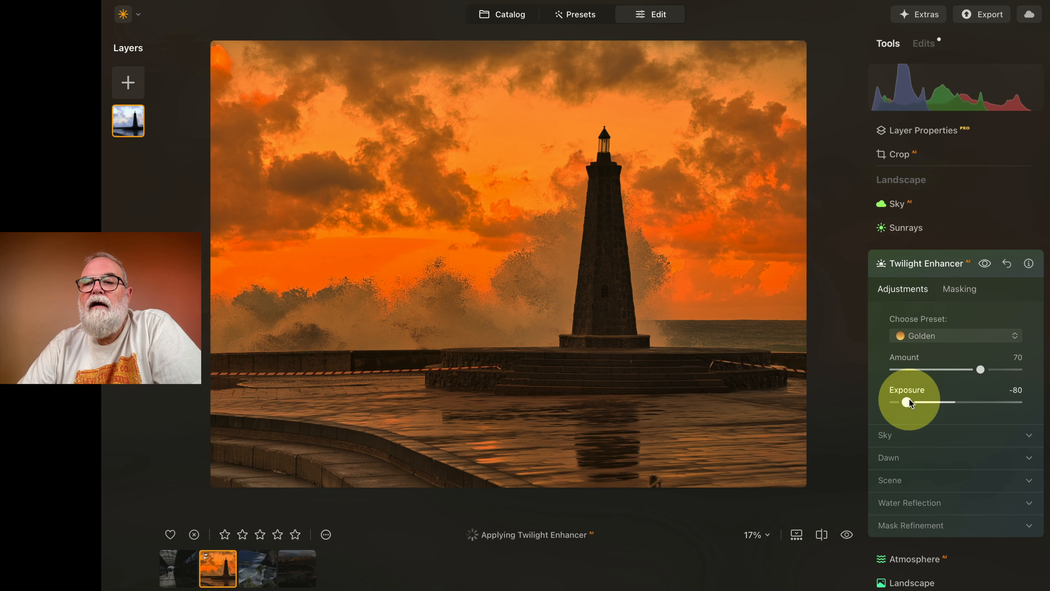
left_click_drag(981, 369, 905, 369)
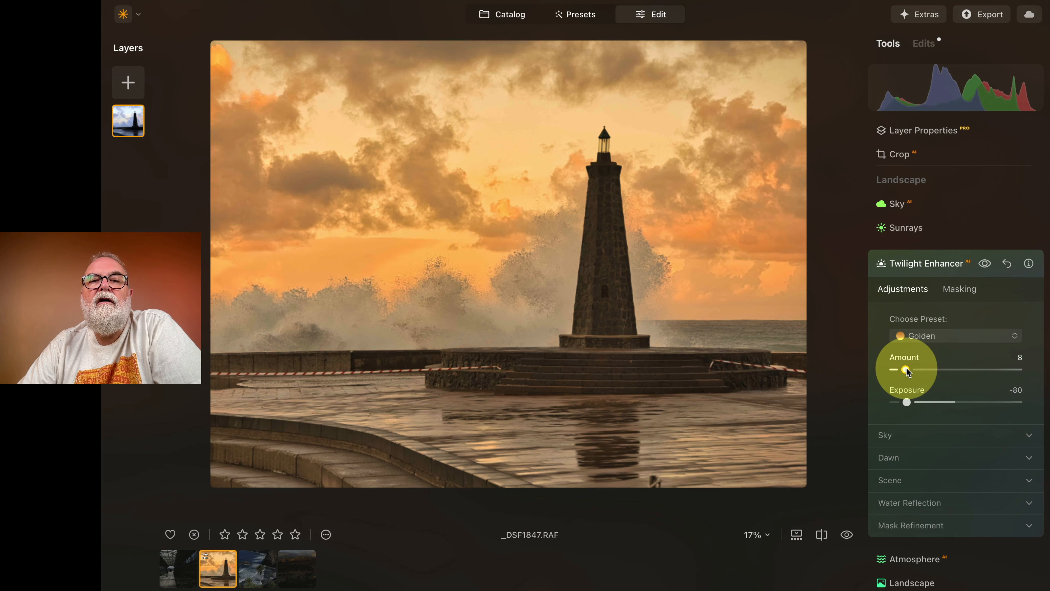
left_click(846, 534)
left_click(847, 534)
left_click(846, 534)
left_click(847, 535)
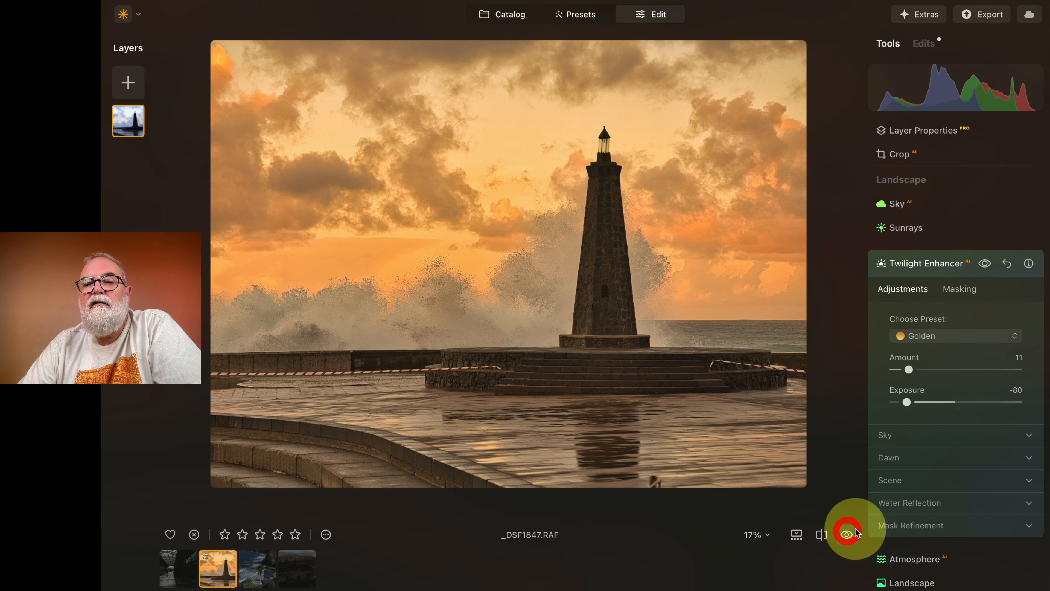
Look through the Twilight Enhancer's Dawn settings and the remaining editing tools
scroll(994, 434, "down", 3)
left_click(935, 393)
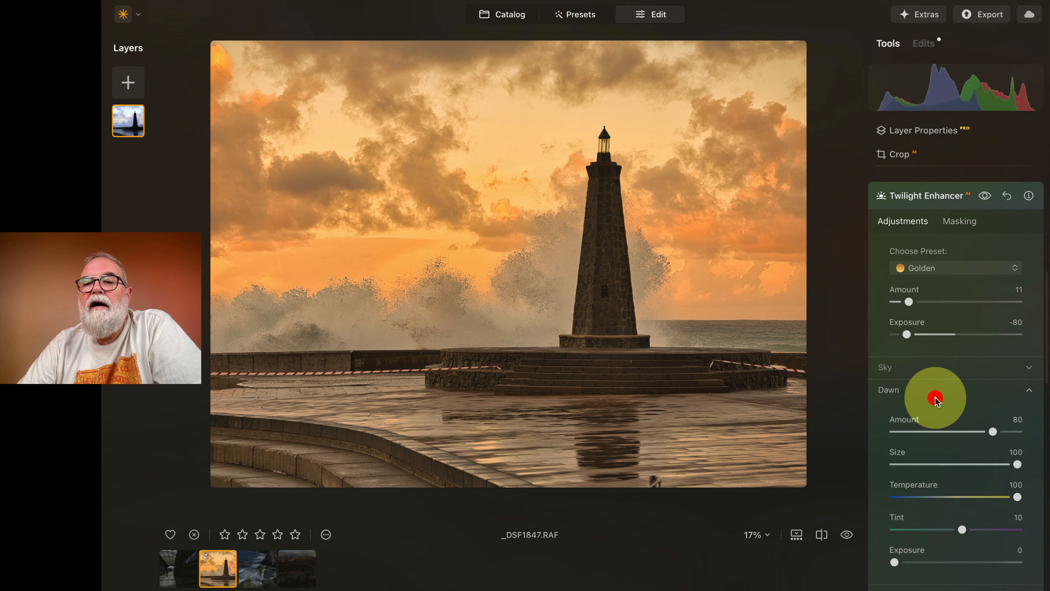
left_click(935, 375)
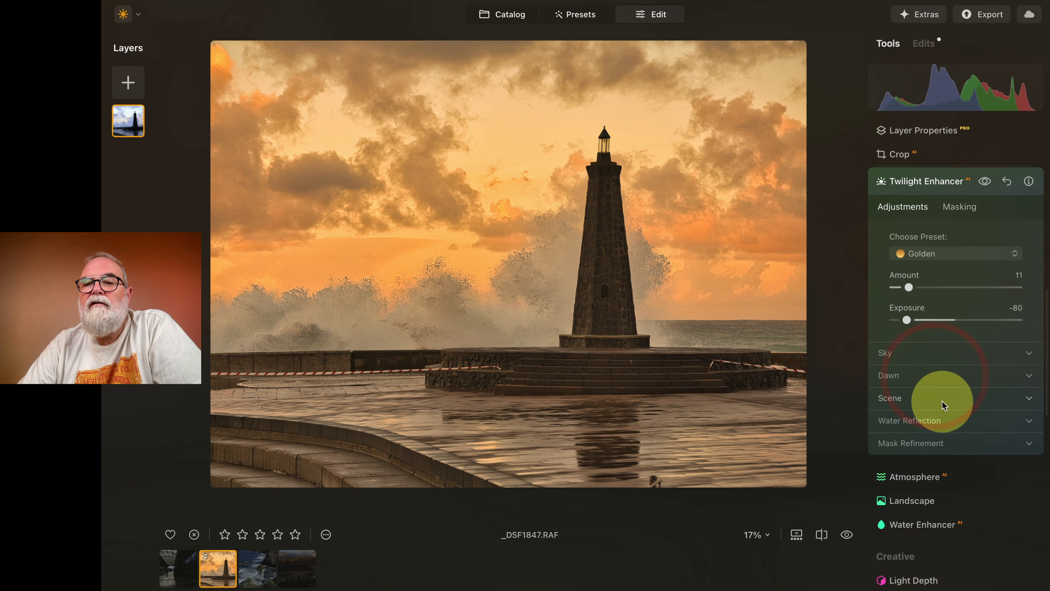
scroll(946, 404, "down", 4)
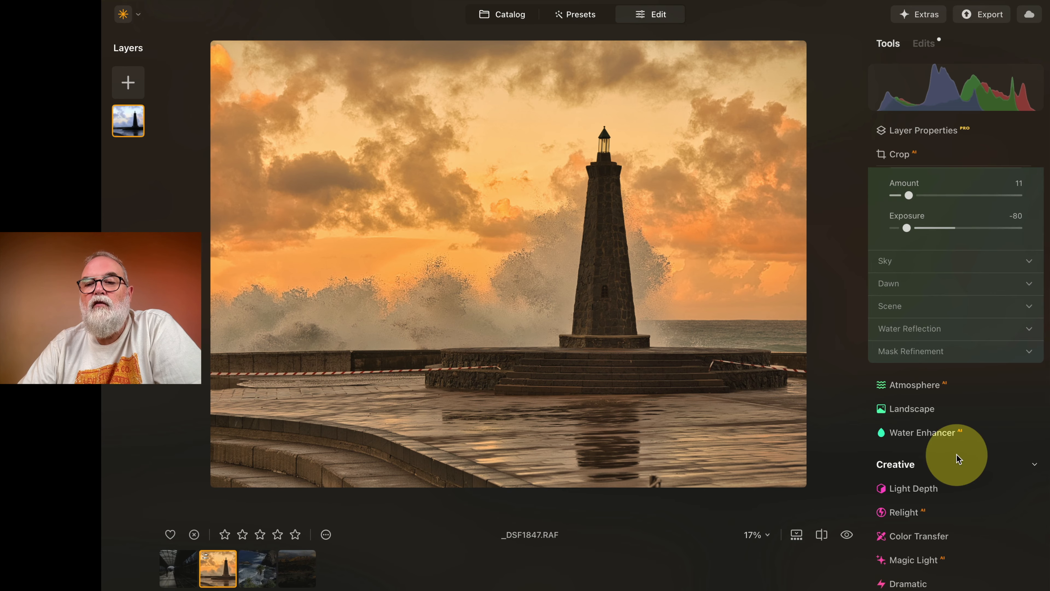
scroll(959, 452, "down", 12)
scroll(959, 452, "down", 4)
scroll(960, 451, "up", 10)
scroll(961, 451, "up", 6)
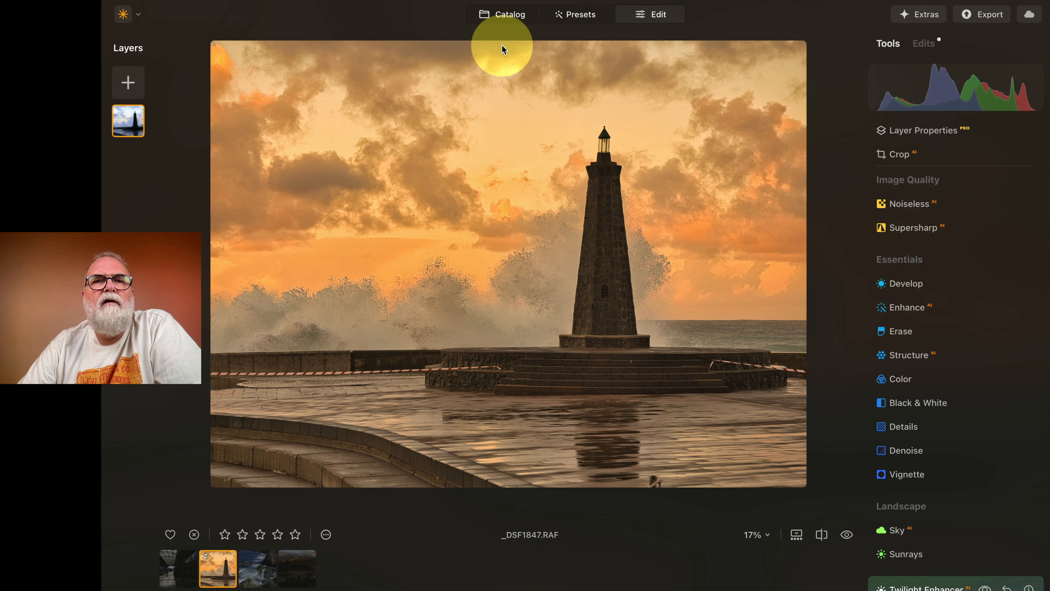
Return to the catalog, open the edited lighthouse photo in GenErase and zoom to 25% around the striped barrier tape
left_click(509, 16)
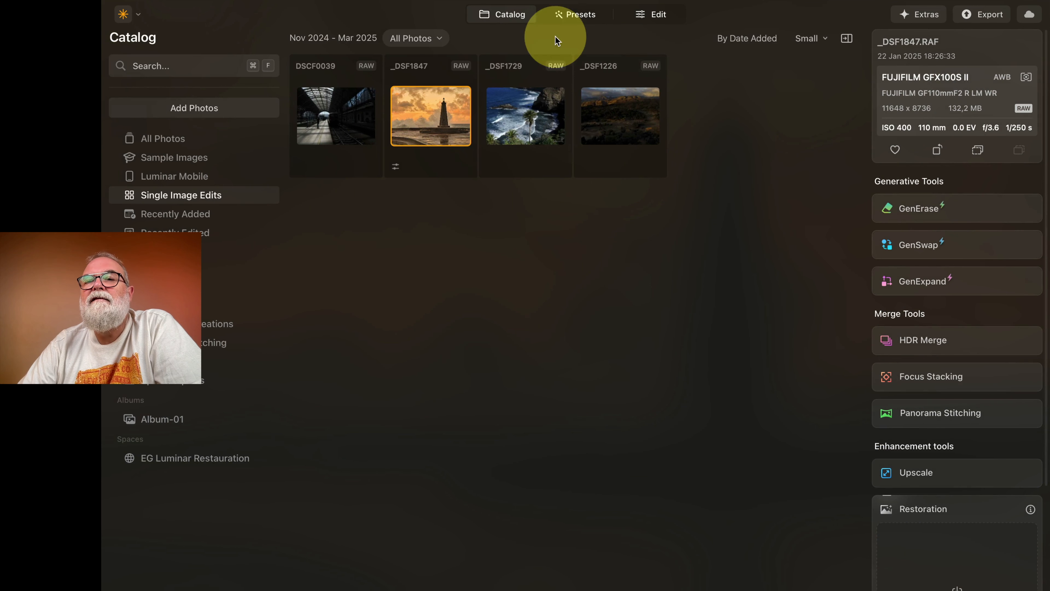
left_click(928, 209)
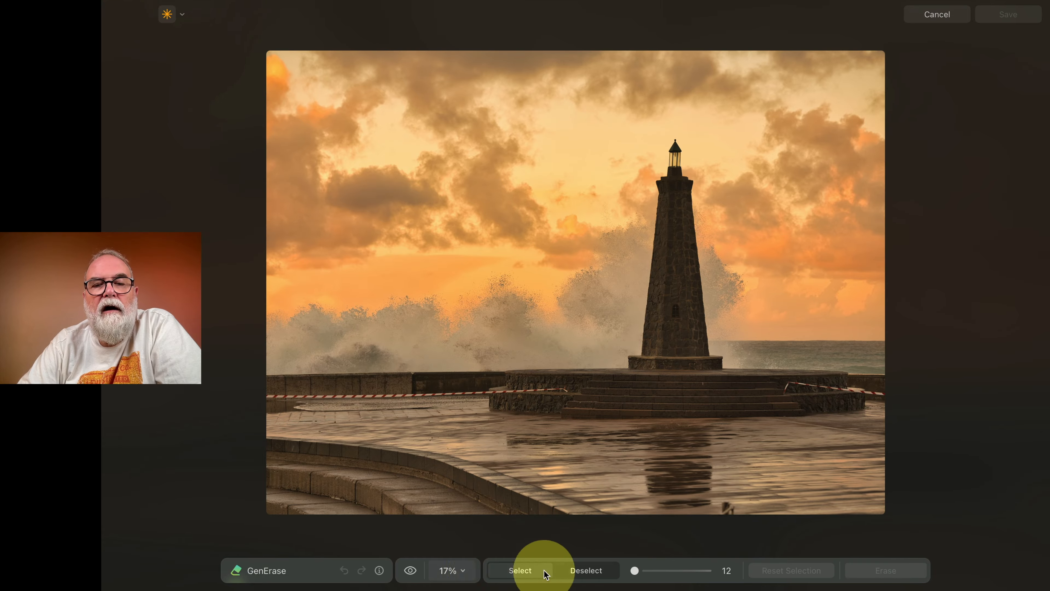
left_click(467, 571)
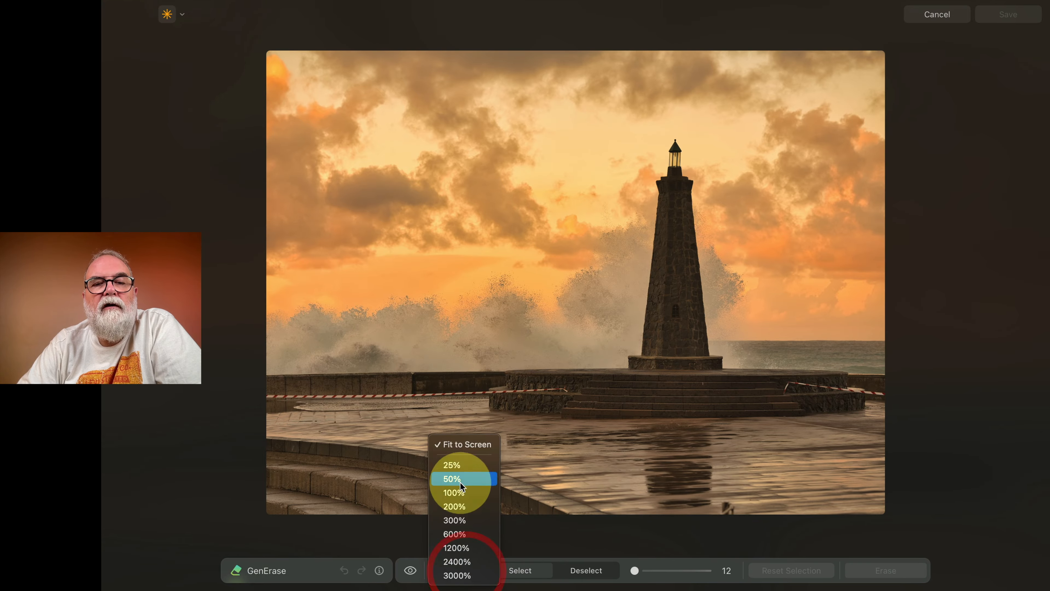
left_click(462, 465)
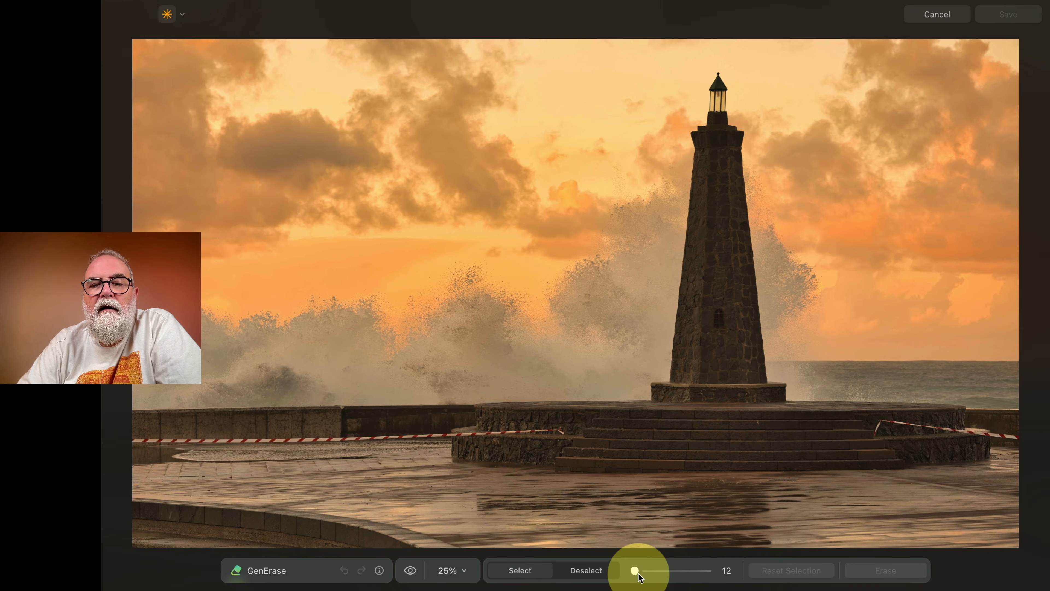
scroll(885, 453, "up", 2)
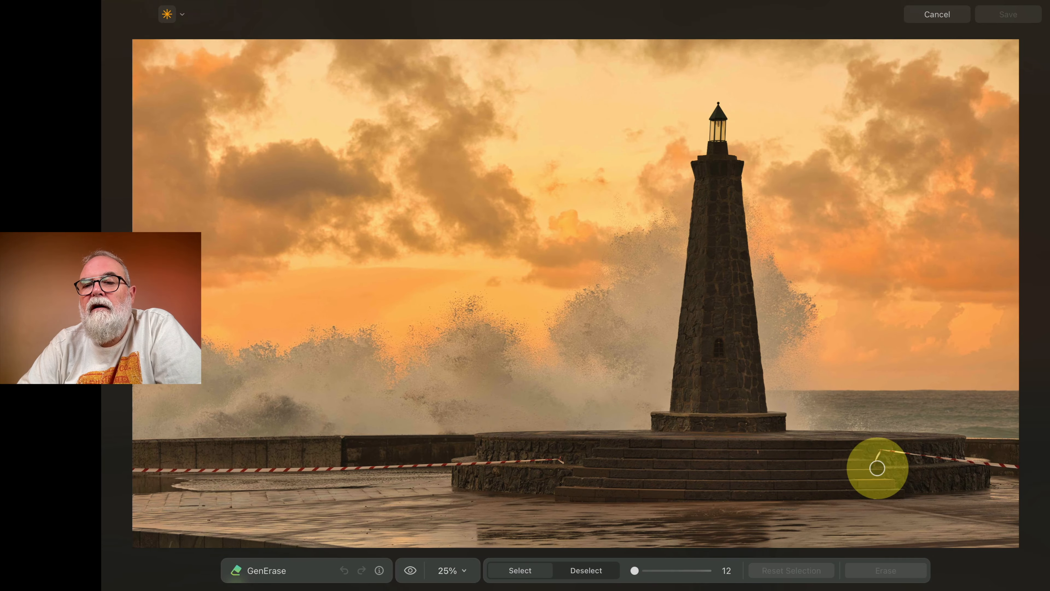
Erase the striped barrier tape between the low wall and the steps with GenErase and save the image
scroll(876, 468, "down", 2)
left_click_drag(562, 433, 129, 441)
left_click(895, 566)
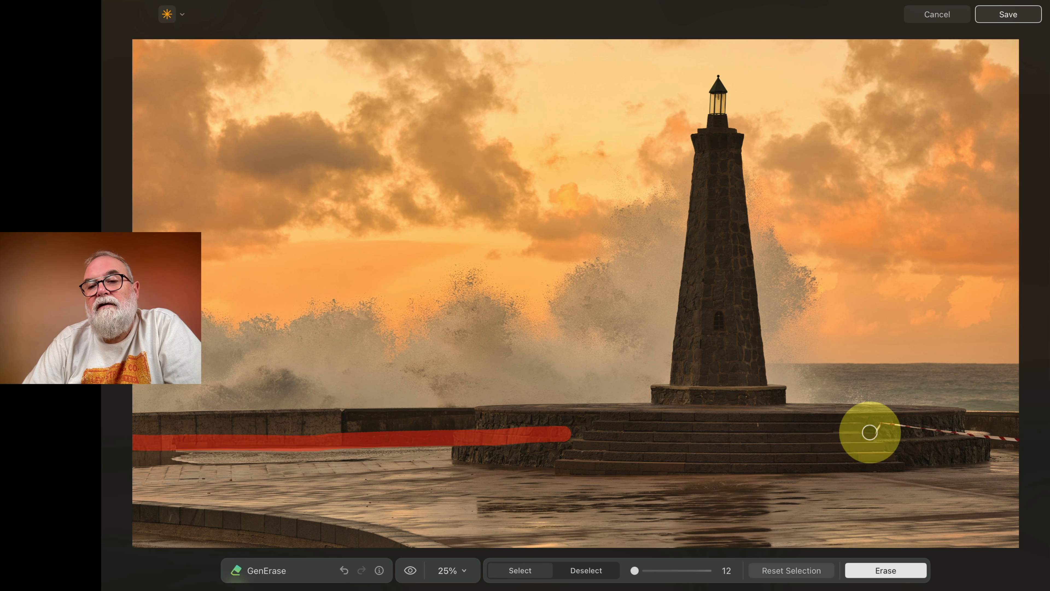
left_click(1008, 16)
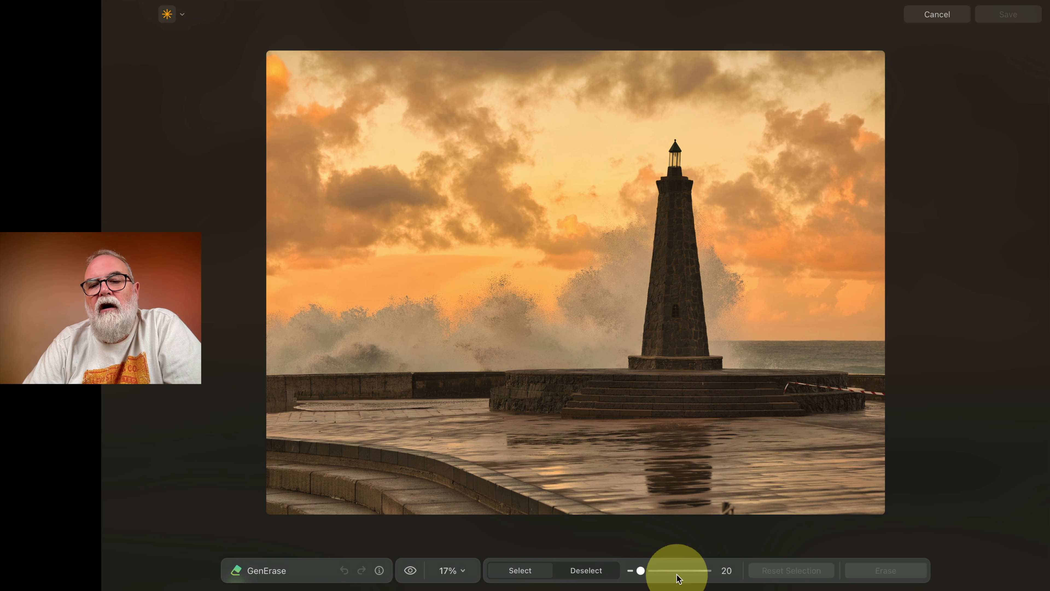
Zoom to 25%, set the brush size to 13, erase the remaining tape beside the lighthouse steps on the sea side, and save
left_click(448, 572)
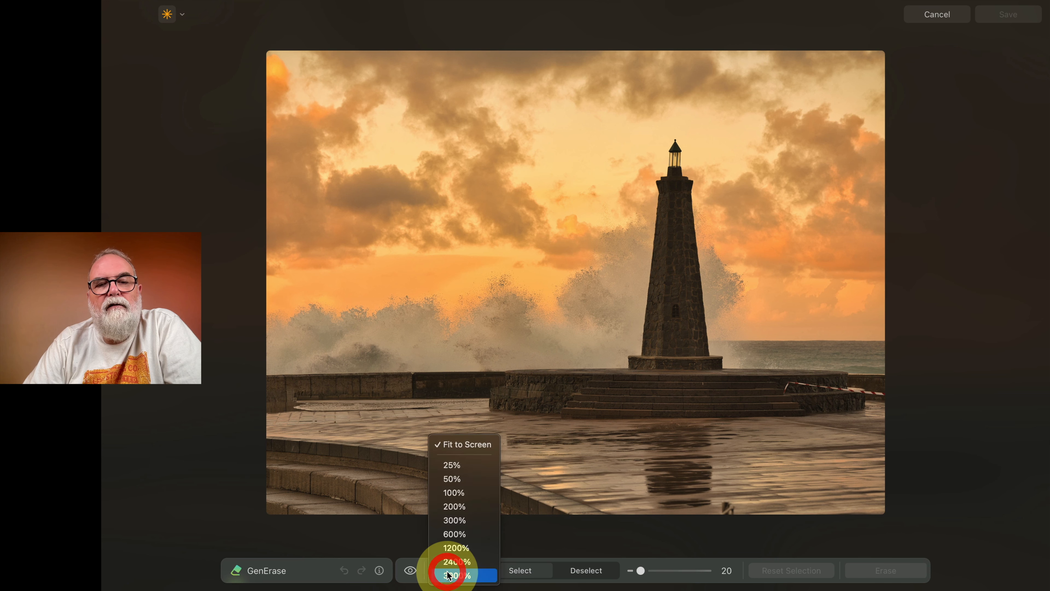
left_click(455, 464)
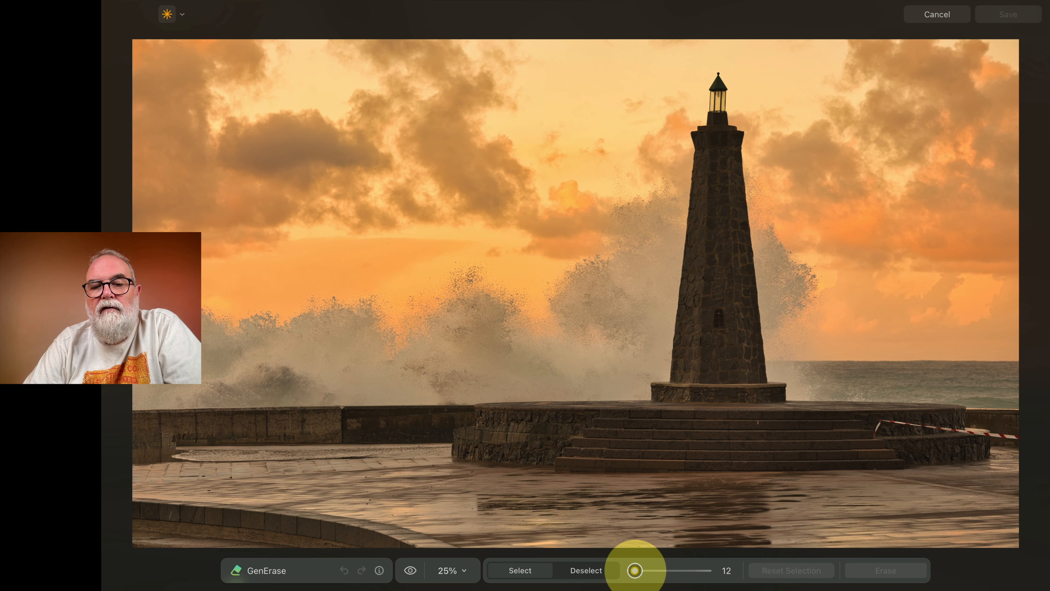
left_click(635, 570)
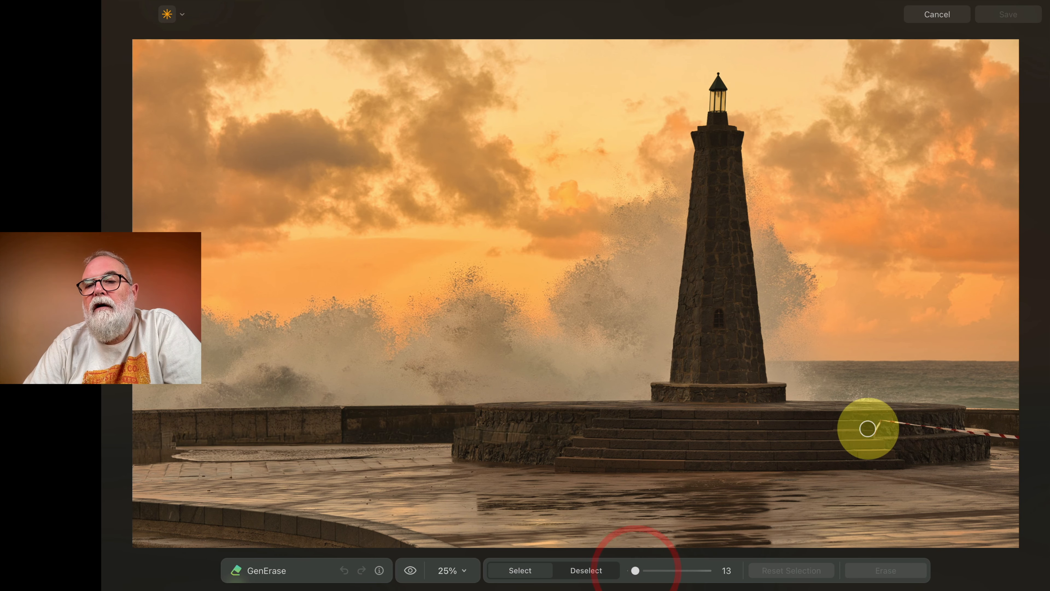
left_click_drag(879, 421, 1022, 435)
left_click(879, 569)
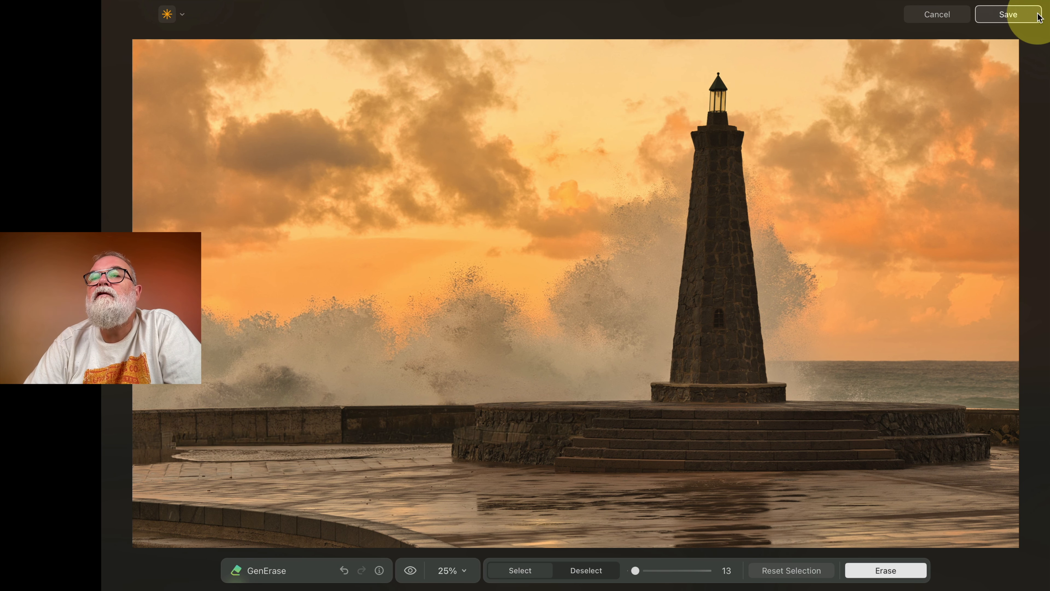
left_click(1008, 15)
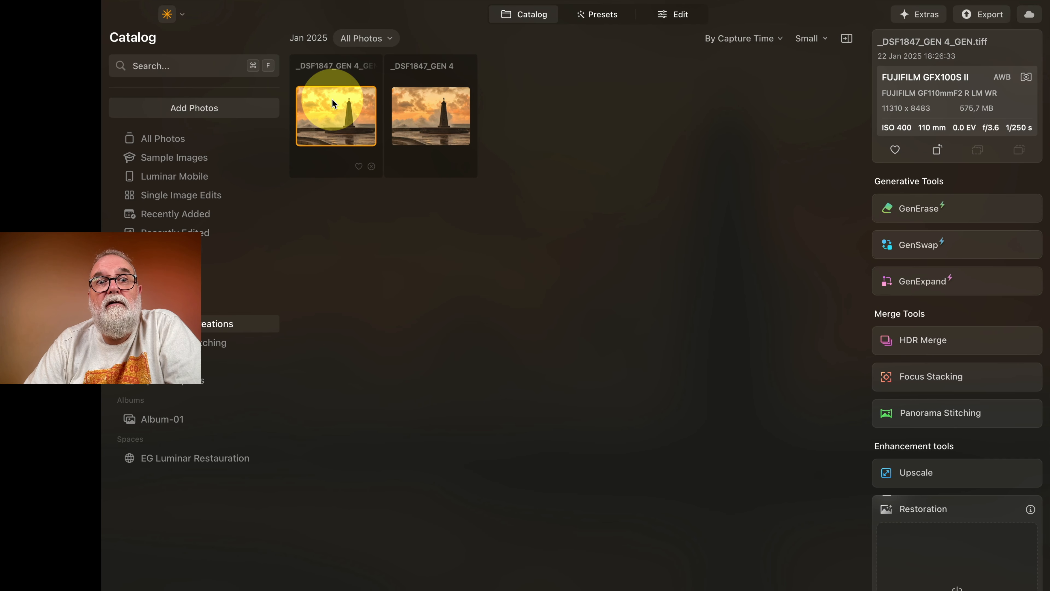
Reopen the cleaned photo in GenErase, erase the small dark object below the lighthouse reflection, and save
left_click(917, 209)
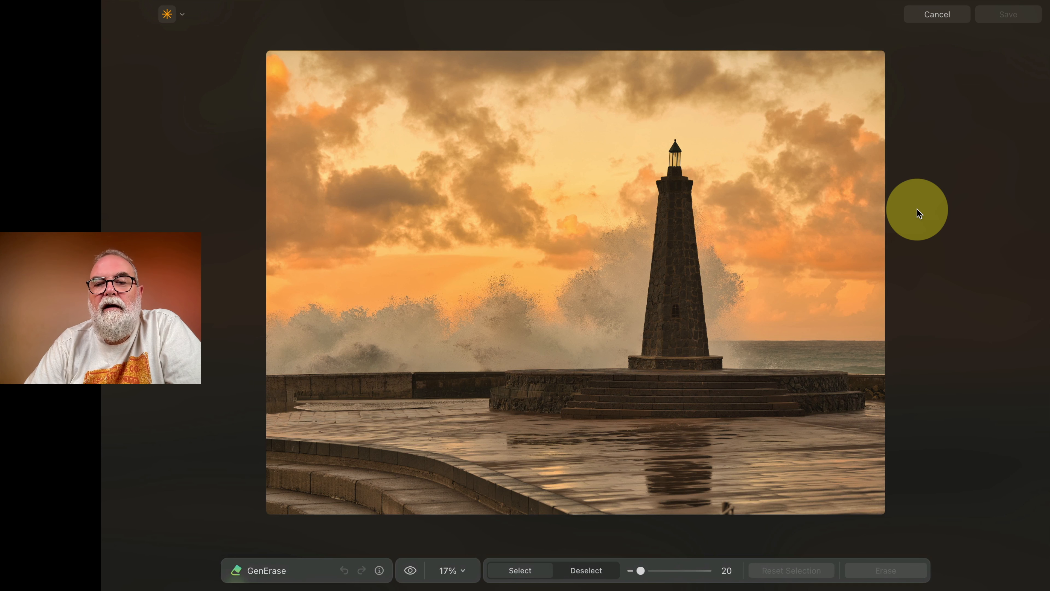
left_click(727, 507)
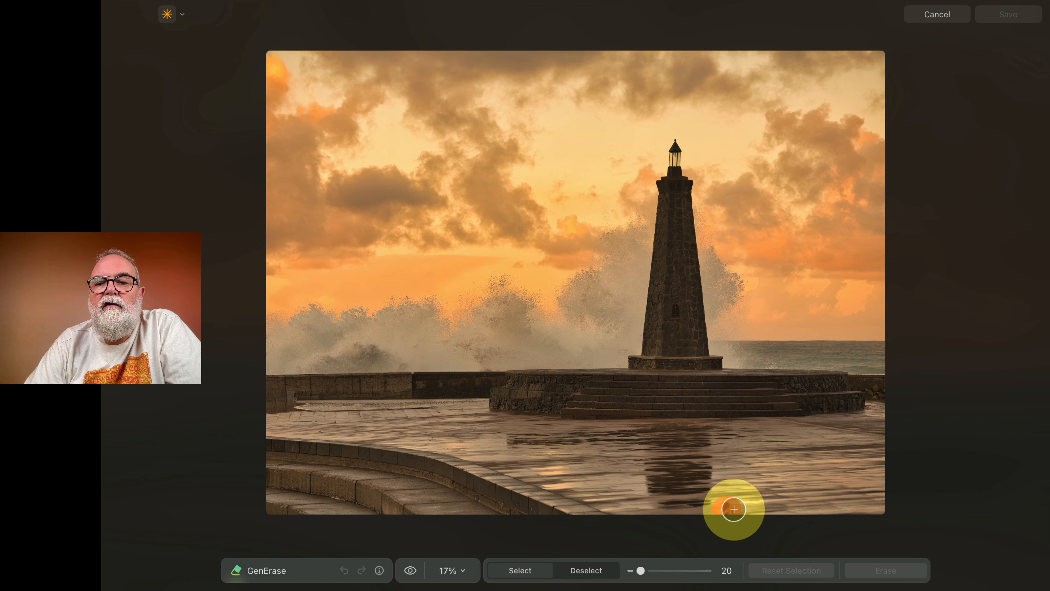
left_click(903, 576)
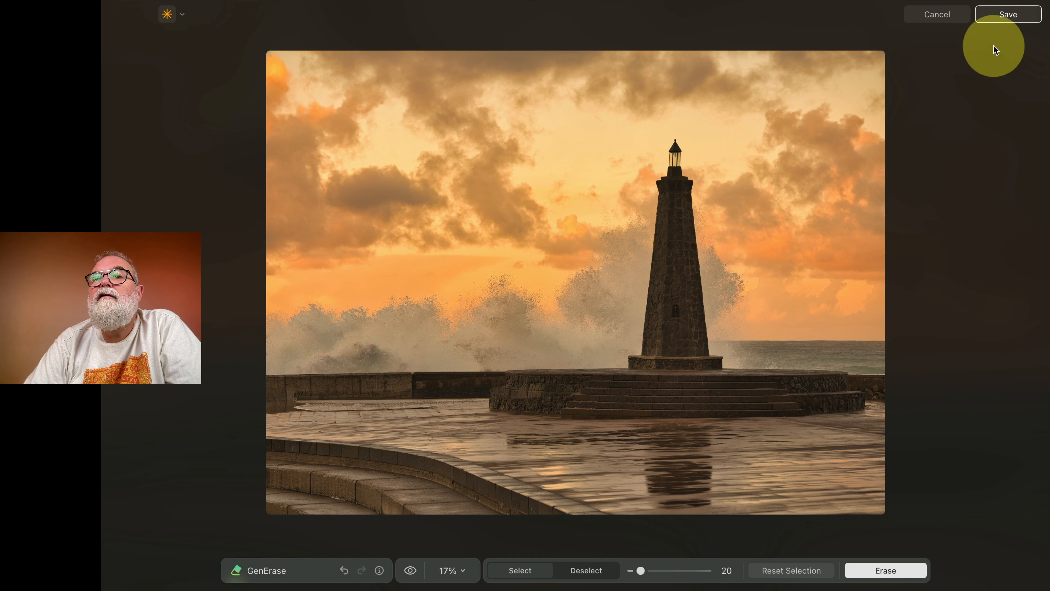
left_click(1008, 14)
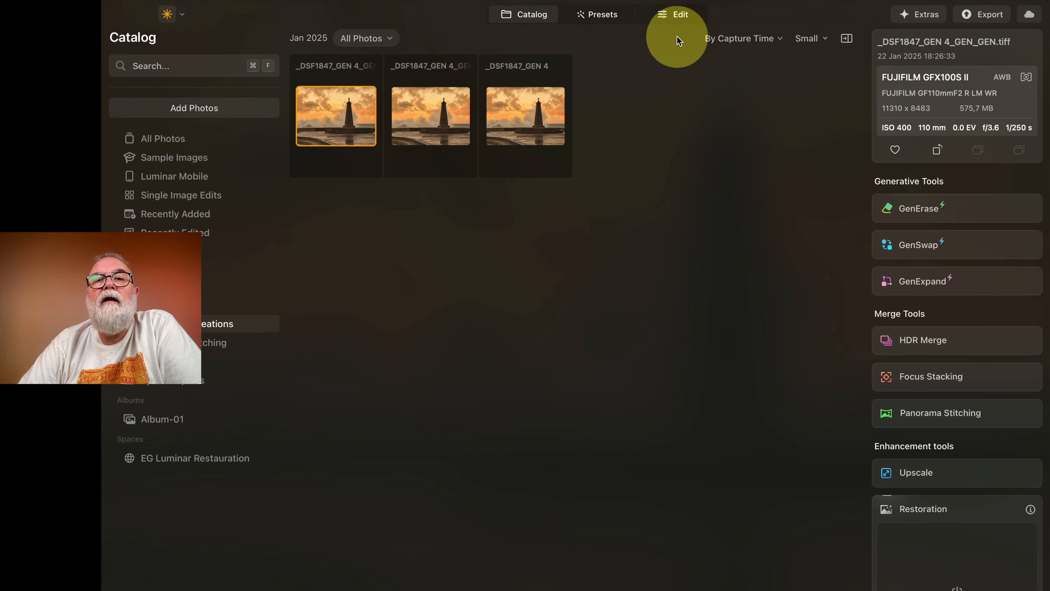
Open the erased photo for editing and look through the Essentials, Landscape and Creative tools
left_click(683, 16)
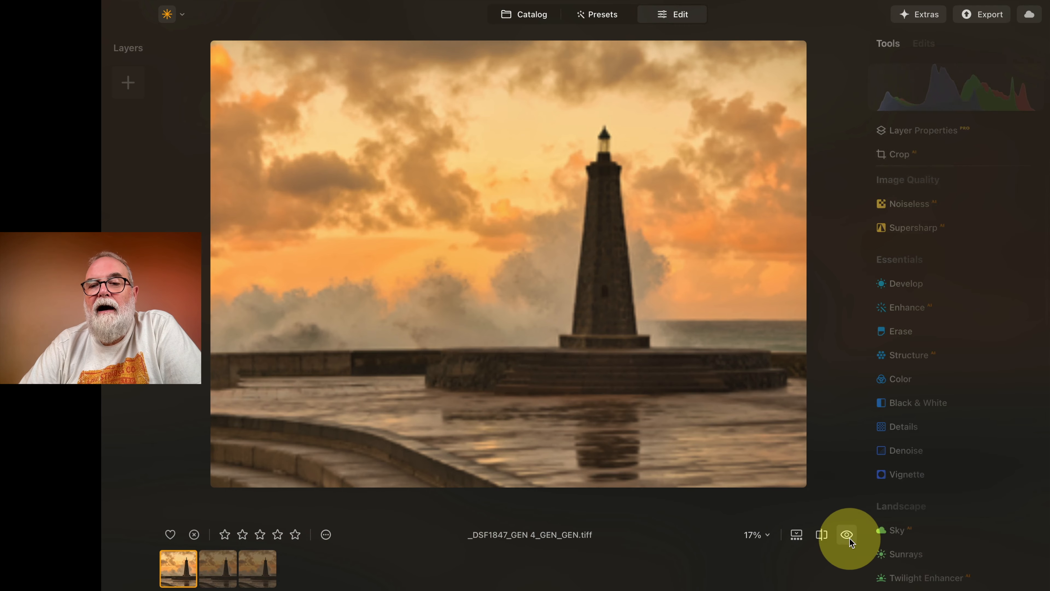
left_click(847, 535)
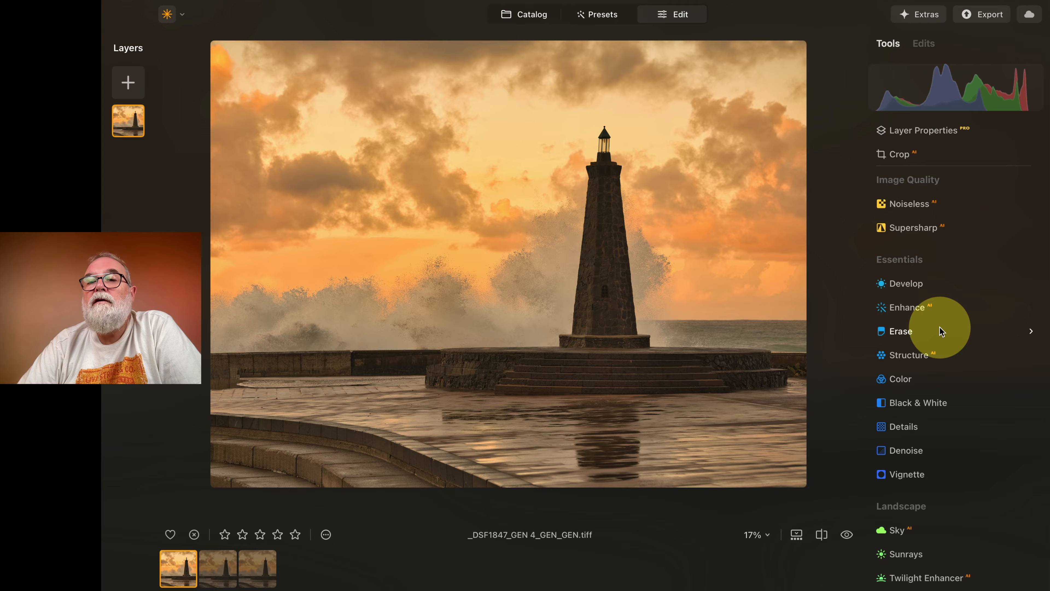
scroll(940, 331, "down", 3)
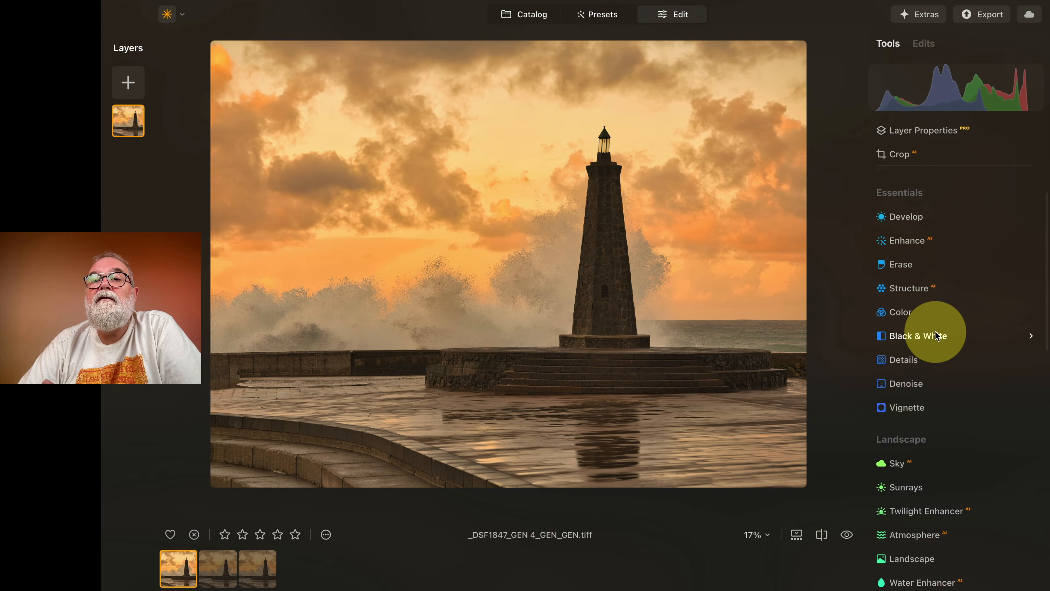
scroll(936, 331, "up", 3)
scroll(935, 314, "down", 9)
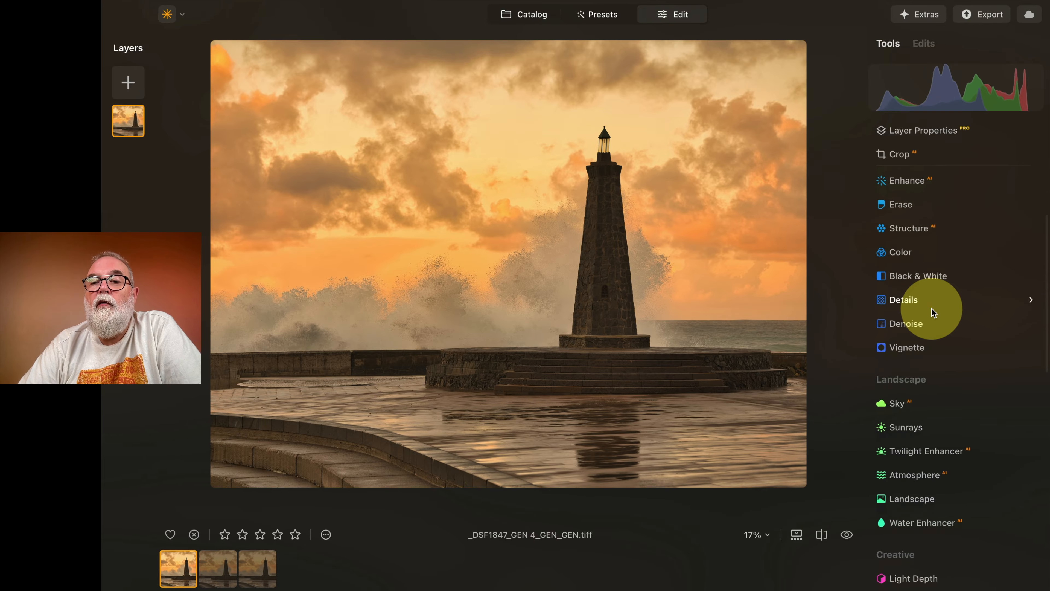
scroll(934, 311, "down", 8)
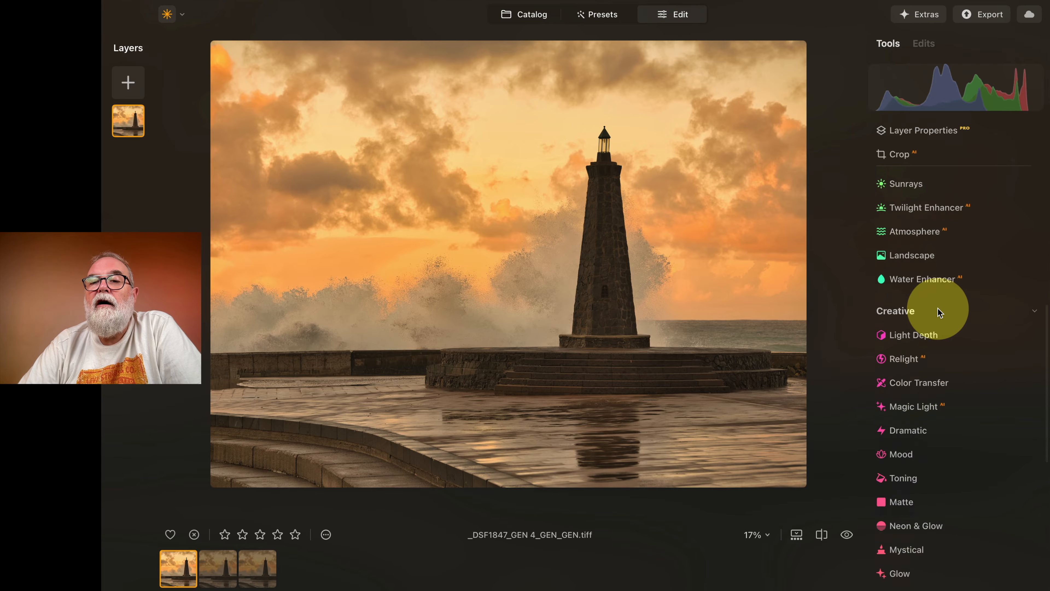
scroll(938, 311, "down", 3)
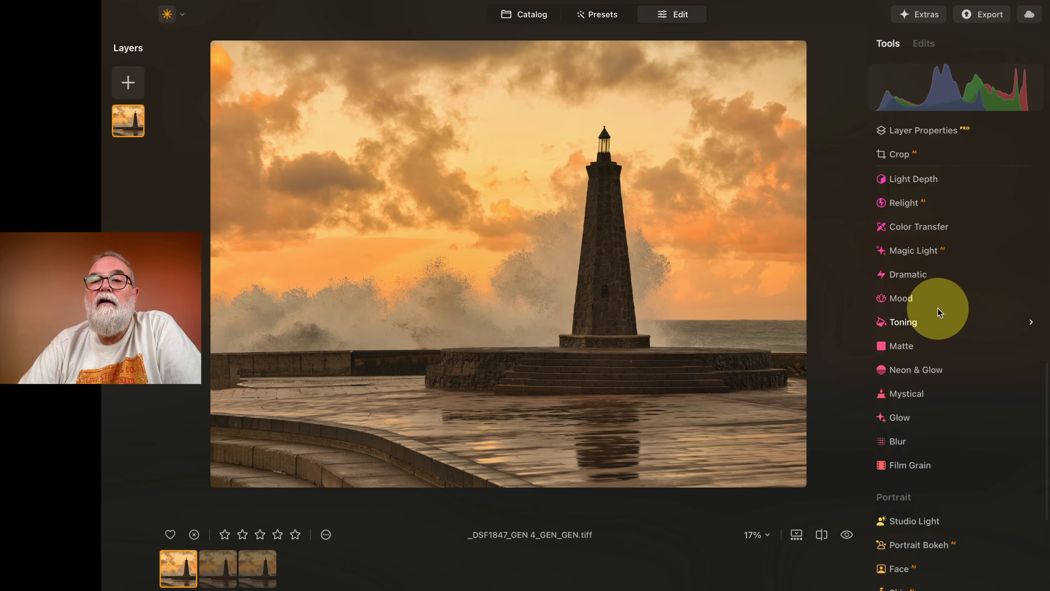
scroll(939, 311, "up", 1)
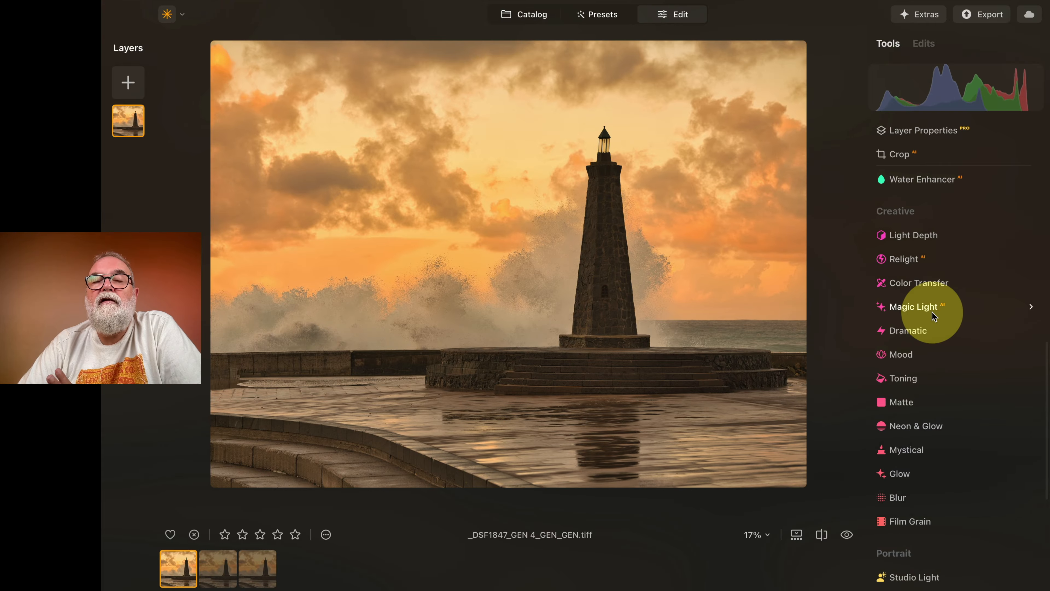
Apply Light Depth with an amount of 51 and a warmth of 27, moving its depth point slightly farther back
left_click(924, 235)
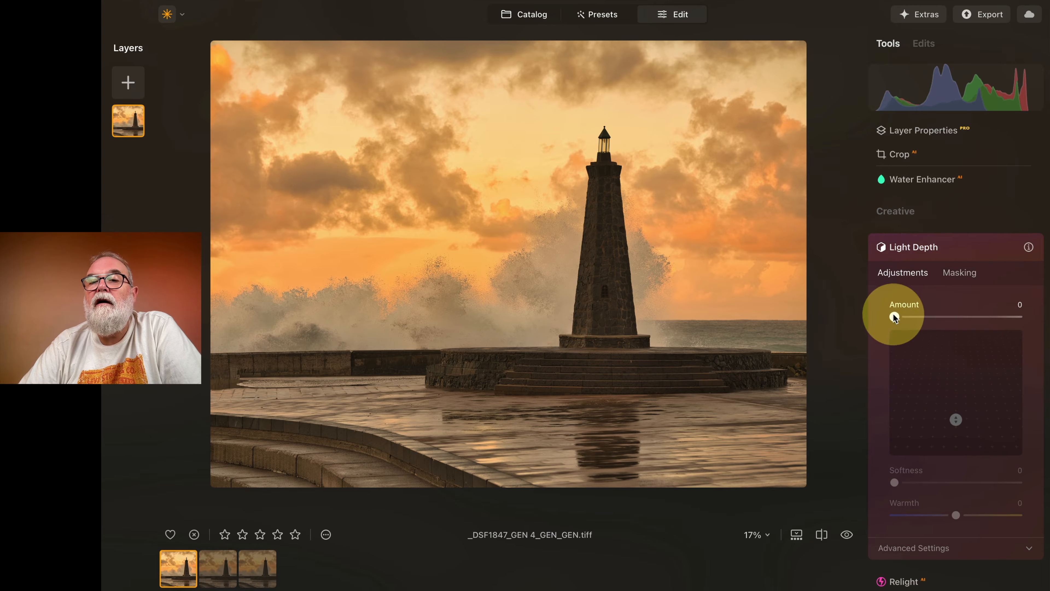
left_click_drag(894, 317, 938, 318)
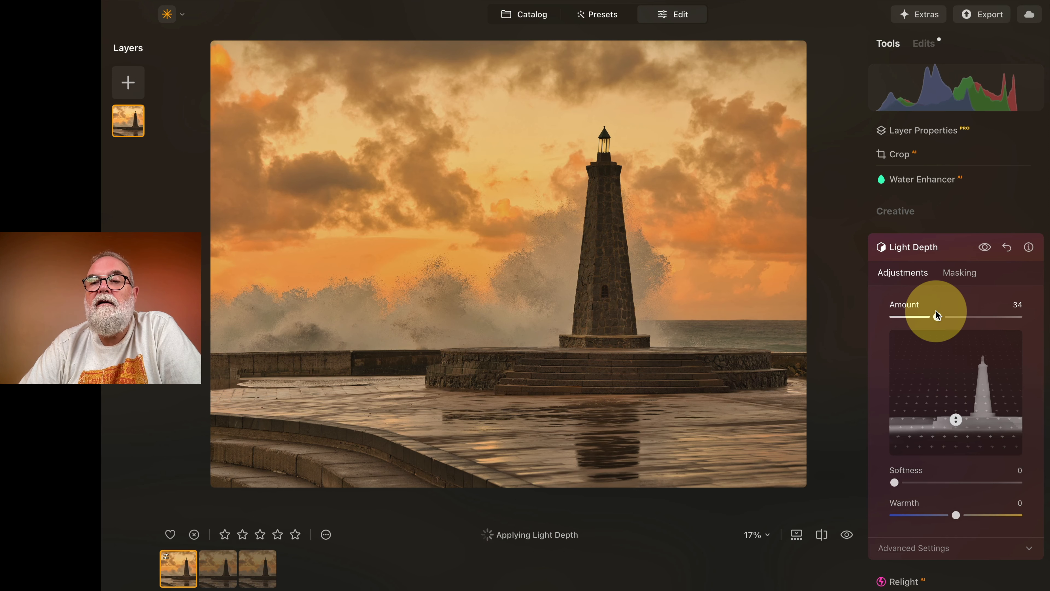
left_click_drag(936, 313, 957, 324)
mouse_move(955, 420)
left_mouse_down()
mouse_move(956, 432)
mouse_move(956, 351)
mouse_move(959, 426)
mouse_move(956, 418)
left_mouse_up()
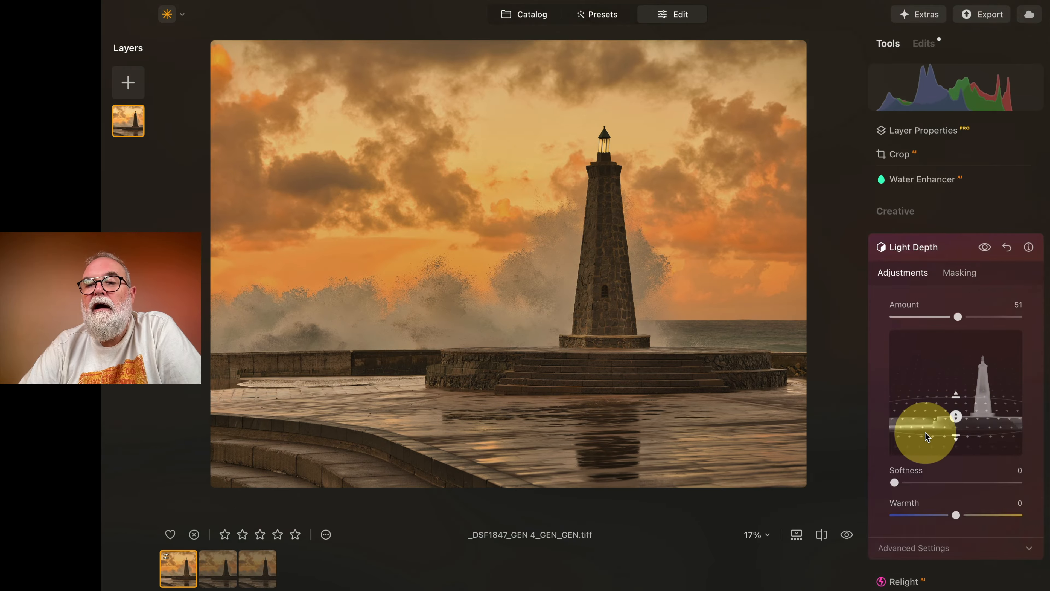
scroll(925, 437, "down", 5)
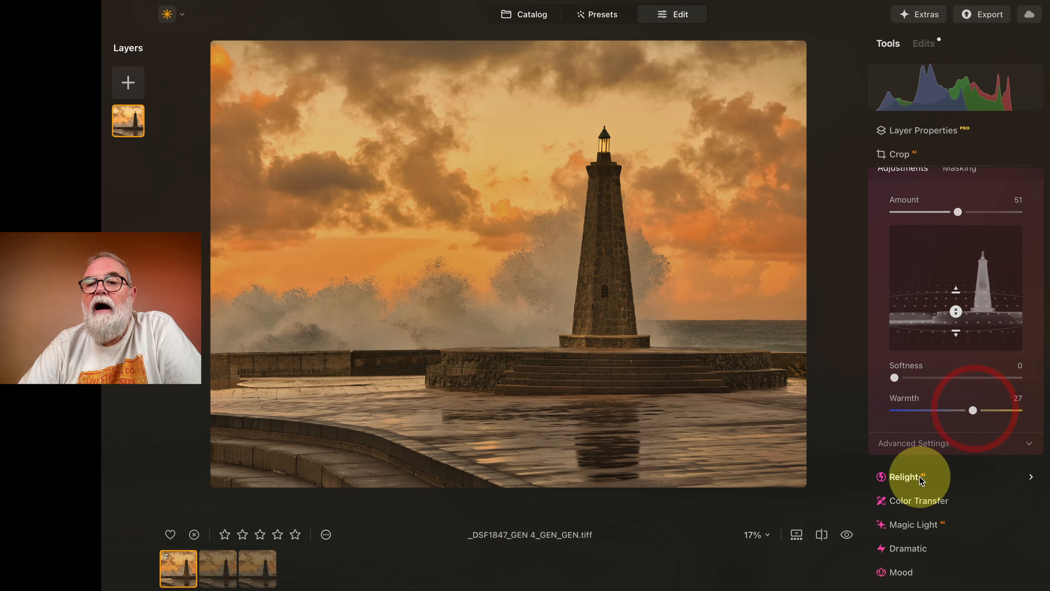
Set Light Depth's advanced values to Brightness Near -68, Warmth Near 45, Brightness Far -46 and Warmth Far 24
left_click(902, 442)
scroll(900, 442, "down", 3)
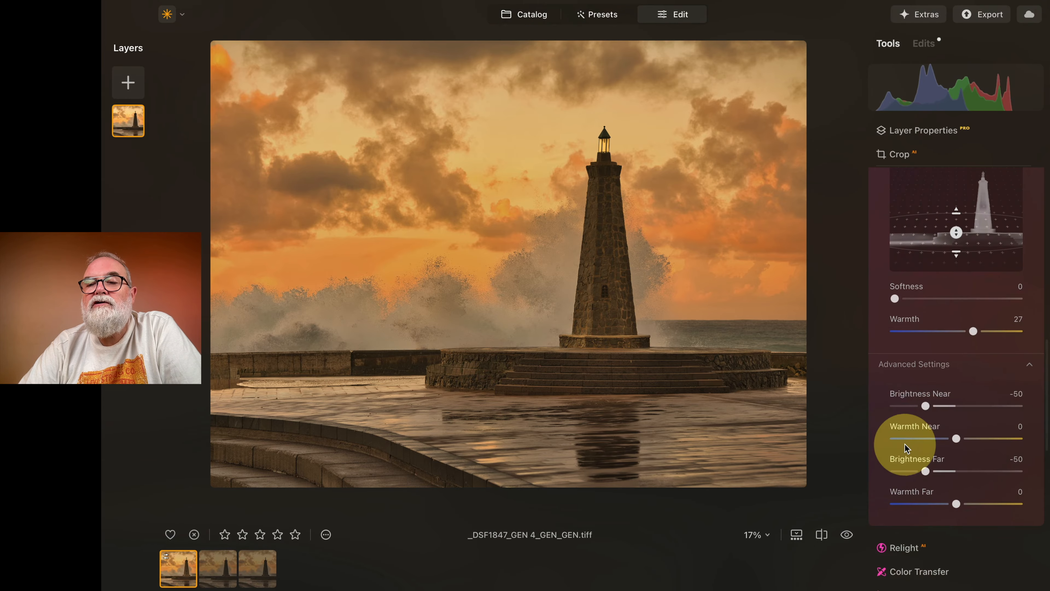
left_click_drag(927, 407, 913, 412)
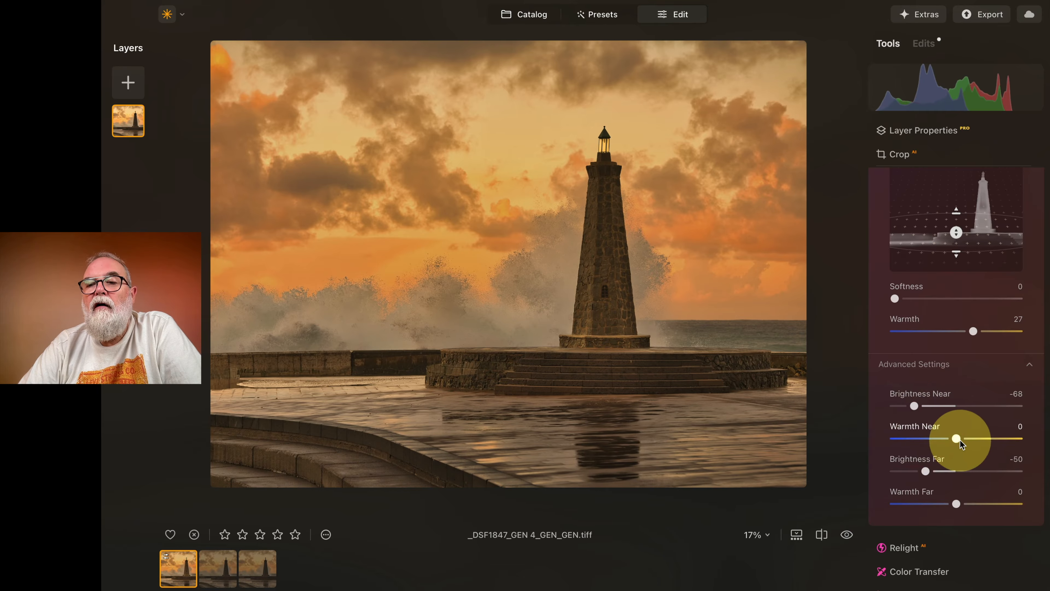
left_click_drag(967, 442, 989, 440)
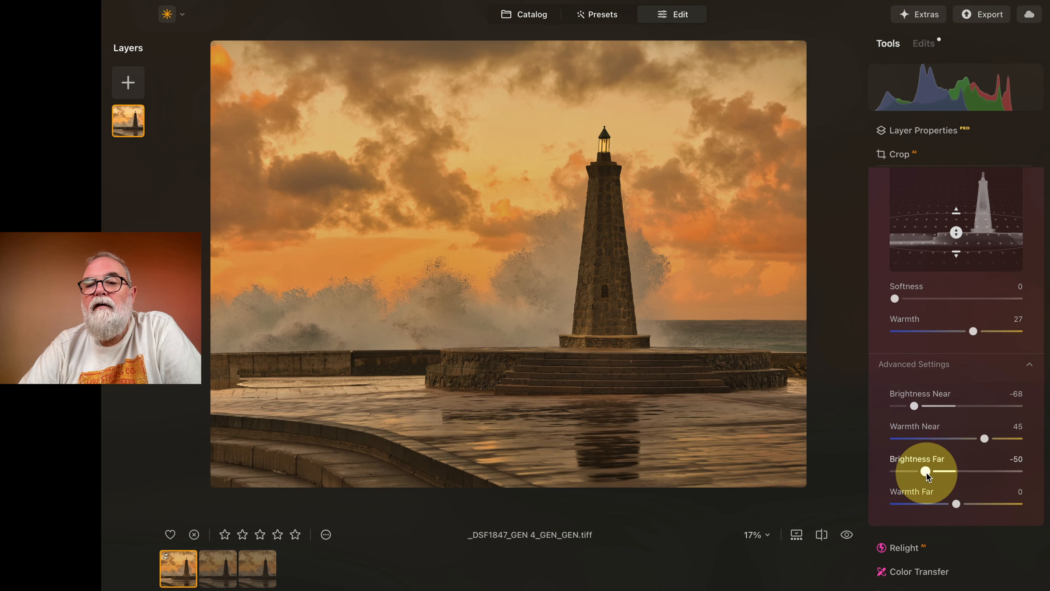
mouse_move(926, 476)
left_mouse_down()
mouse_move(871, 476)
mouse_move(1026, 476)
mouse_move(829, 476)
mouse_move(927, 471)
left_mouse_up()
mouse_move(960, 506)
left_mouse_down()
mouse_move(981, 506)
mouse_move(971, 504)
left_mouse_up()
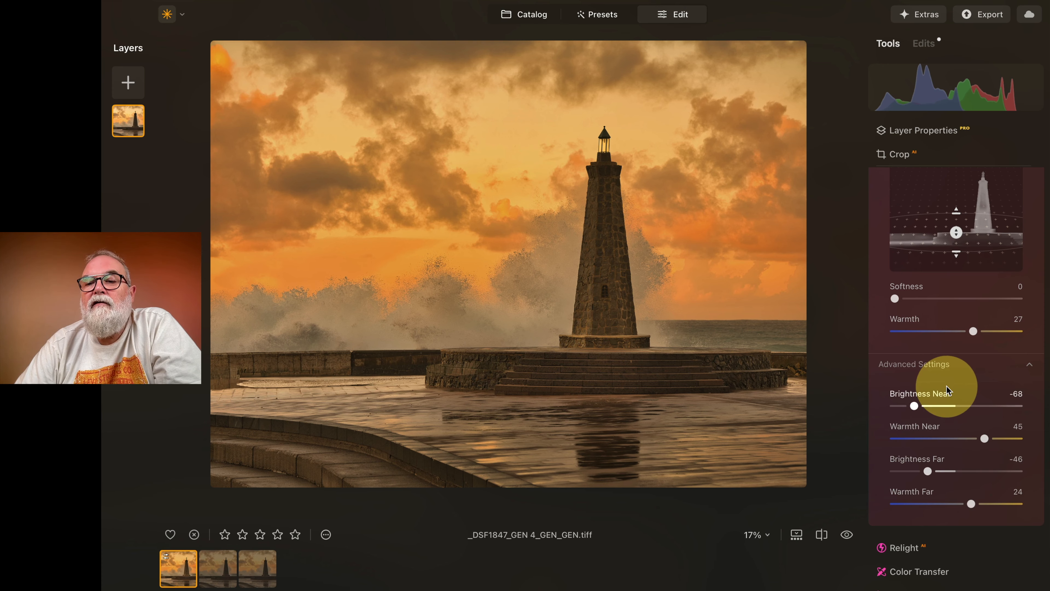
Relight the photo with Brightness Near at 37, Brightness Far at -22 and Depth at 59
scroll(950, 385, "down", 5)
left_click(903, 426)
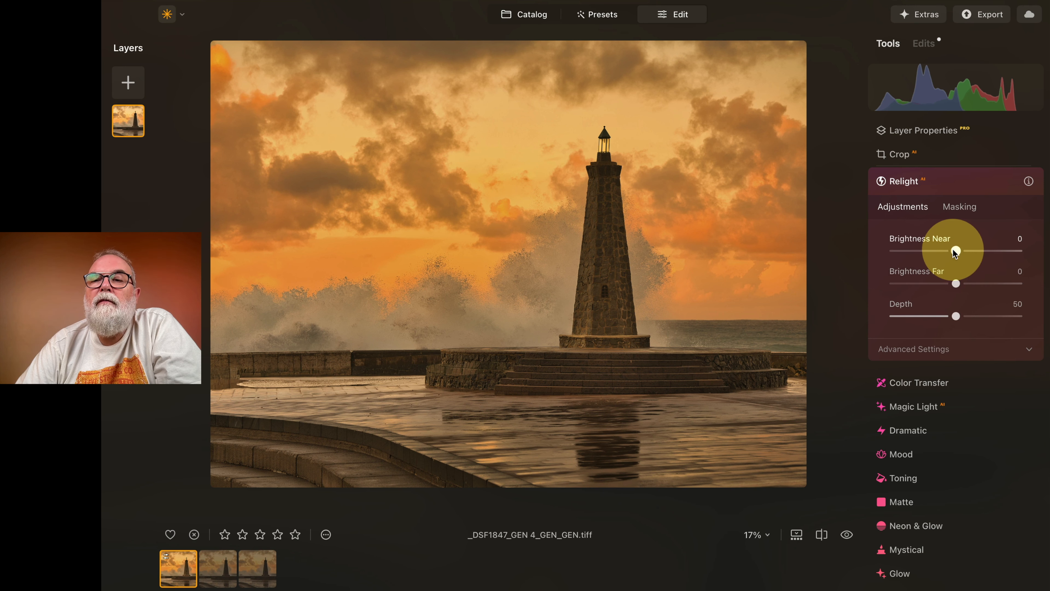
left_click_drag(955, 251, 985, 251)
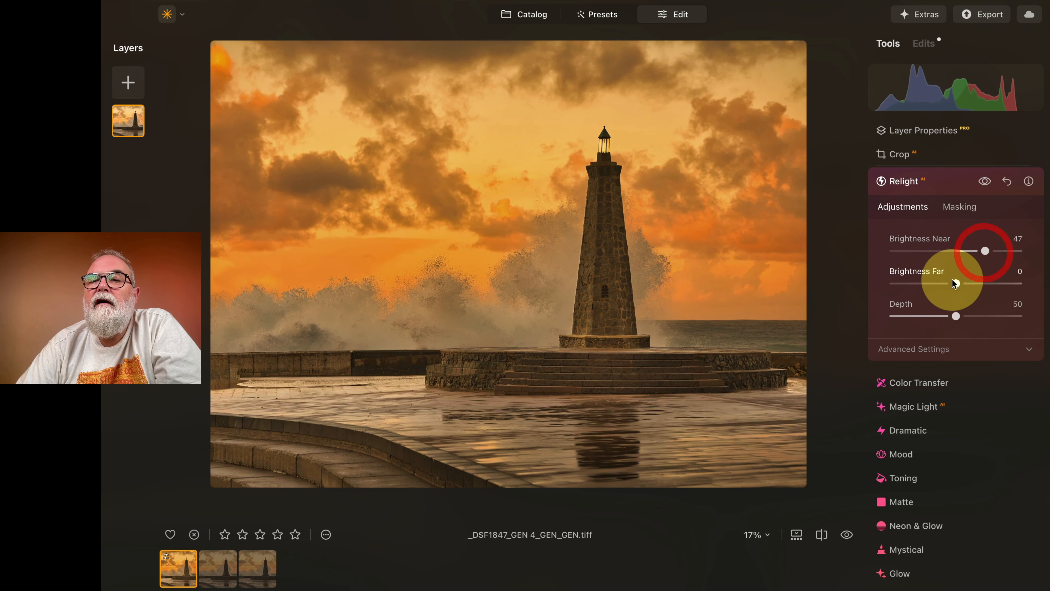
mouse_move(955, 284)
left_mouse_down()
mouse_move(929, 283)
mouse_move(996, 316)
mouse_move(1021, 317)
mouse_move(920, 316)
mouse_move(1012, 310)
mouse_move(936, 312)
mouse_move(967, 313)
left_mouse_up()
left_click(948, 322)
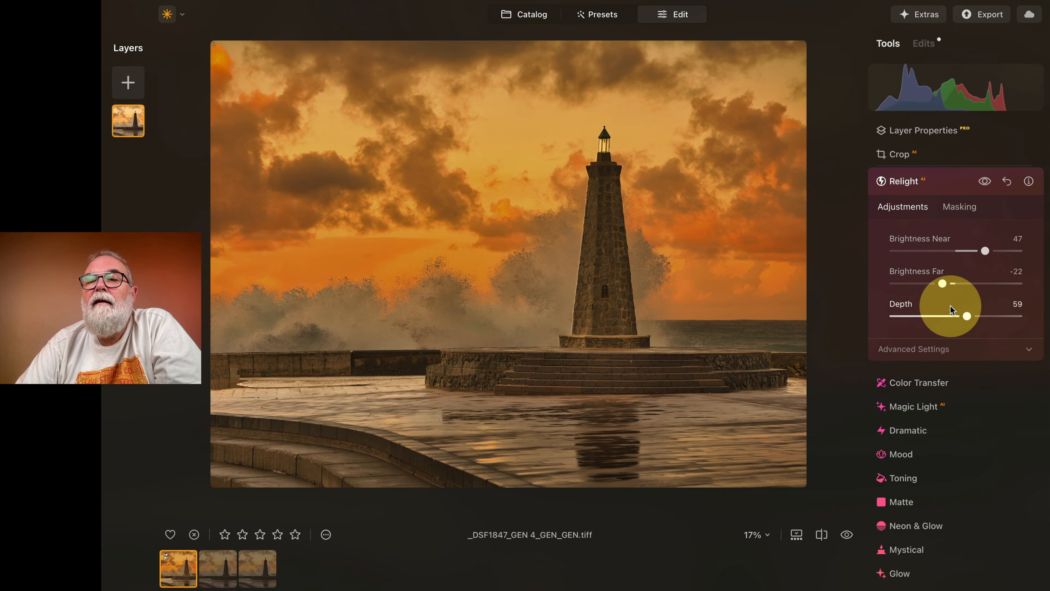
left_click_drag(986, 251, 979, 251)
Review the Light Depth settings among the applied edits and return to the list of tools
scroll(919, 177, "up", 3)
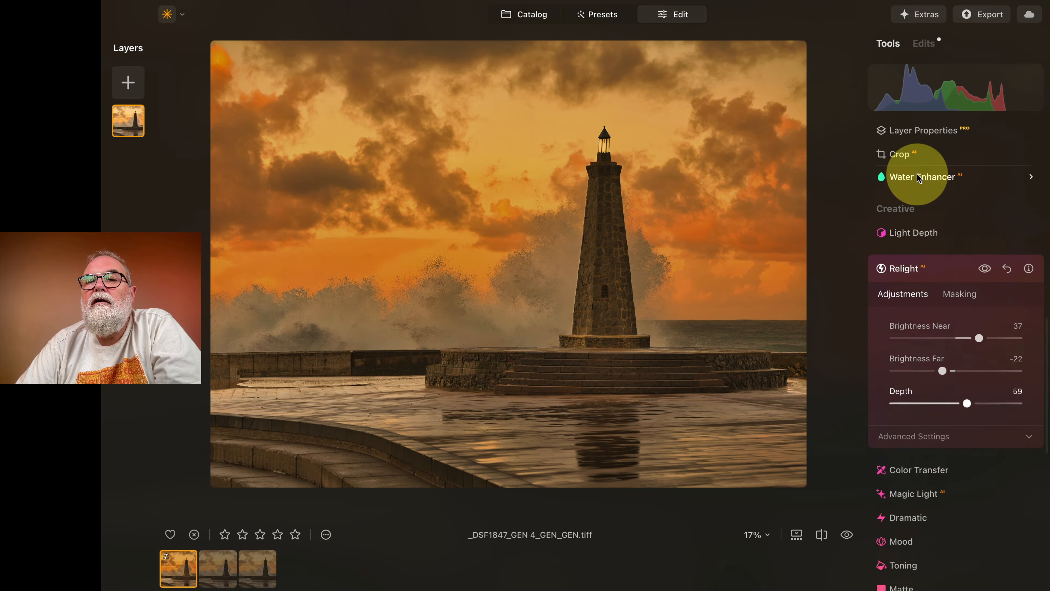
left_click(922, 247)
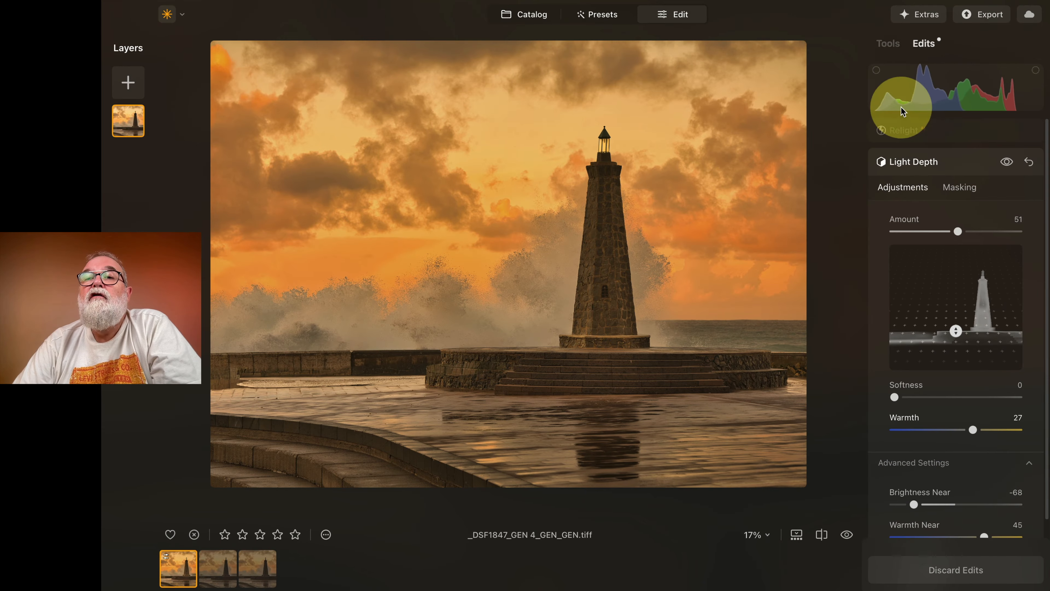
left_click(888, 44)
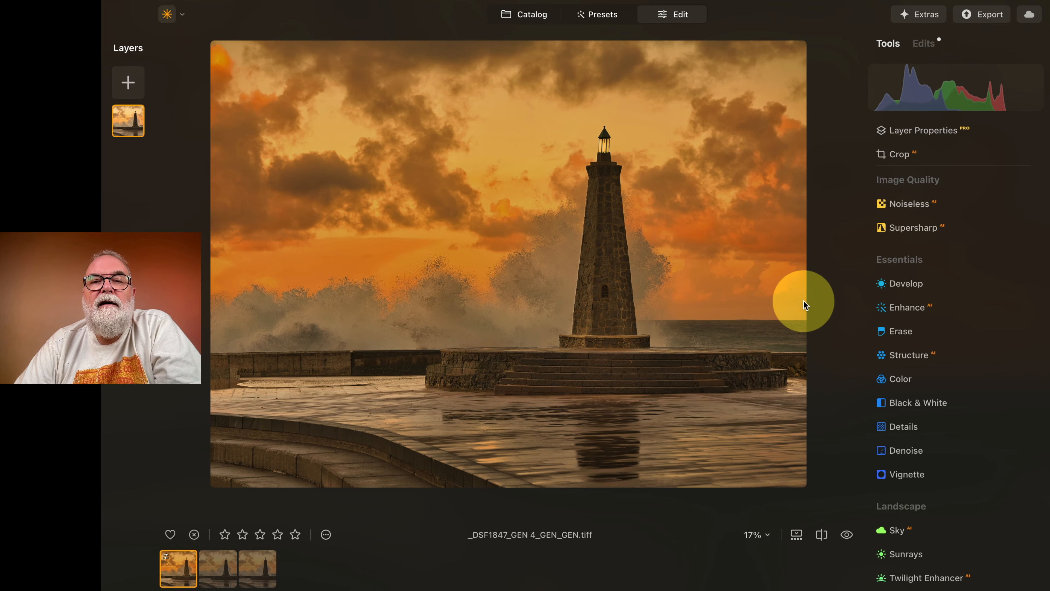
Compare the photo before and after the edits and inspect the lighthouse lantern at 100% zoom
left_click(847, 535)
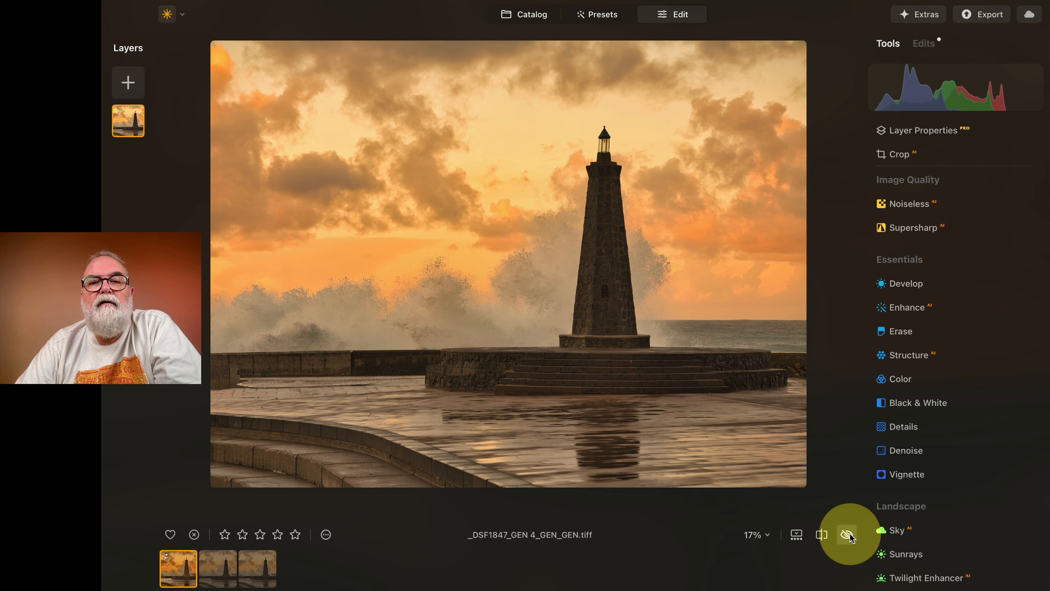
left_click(848, 535)
left_click(847, 535)
left_click(847, 535)
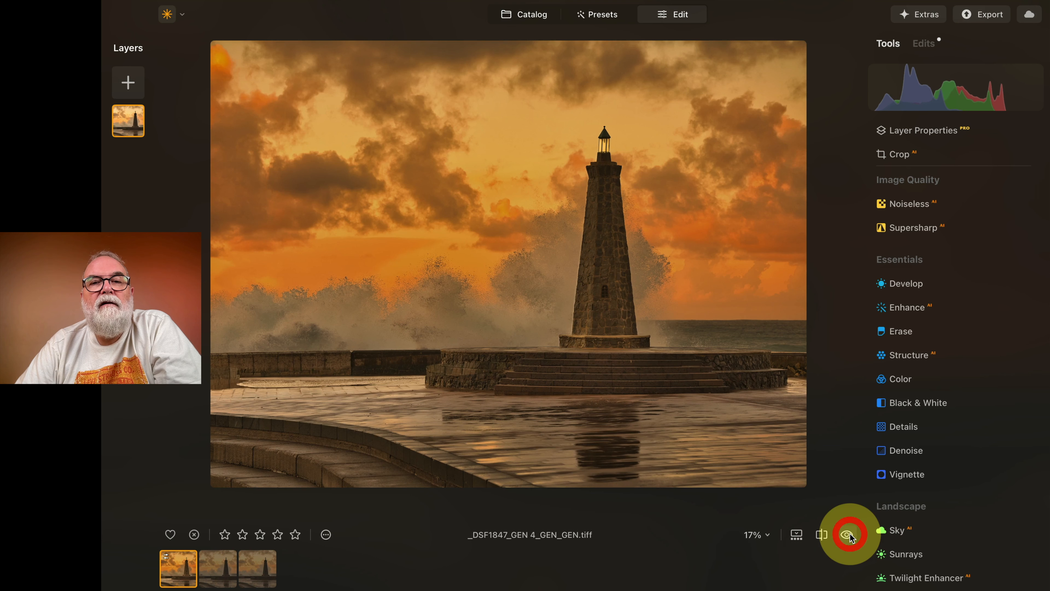
double_click(605, 141)
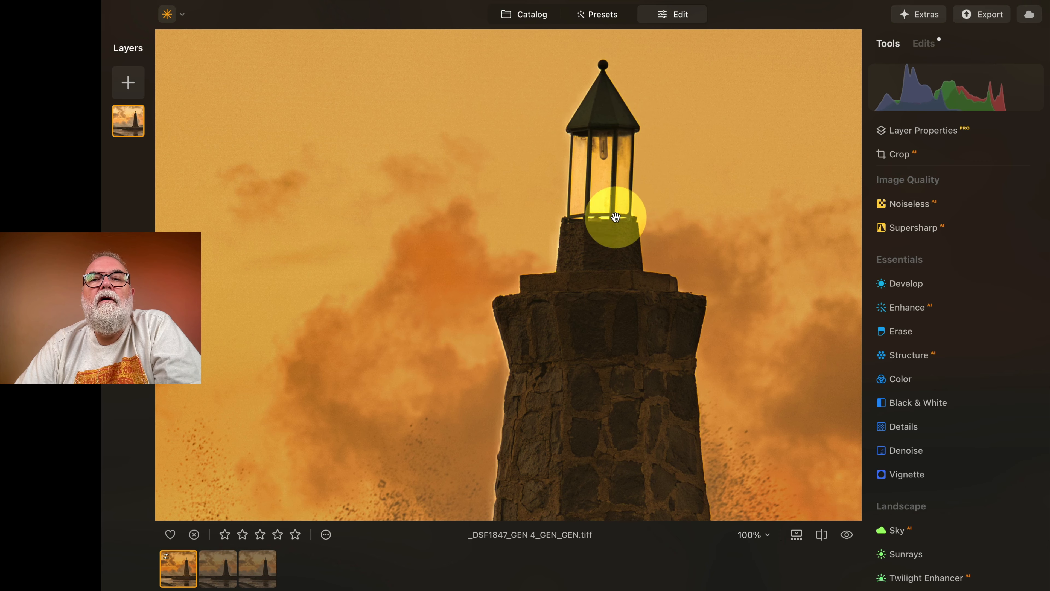
Add a neon light inside the lighthouse lantern with the Neon & Glow tool
left_click_drag(602, 120, 599, 194)
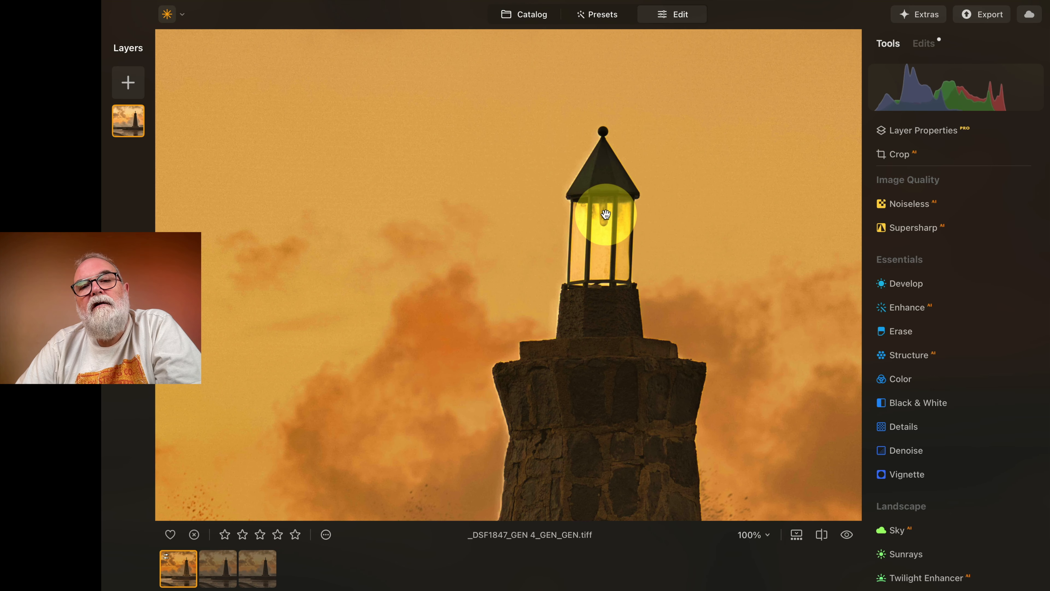
scroll(966, 331, "down", 10)
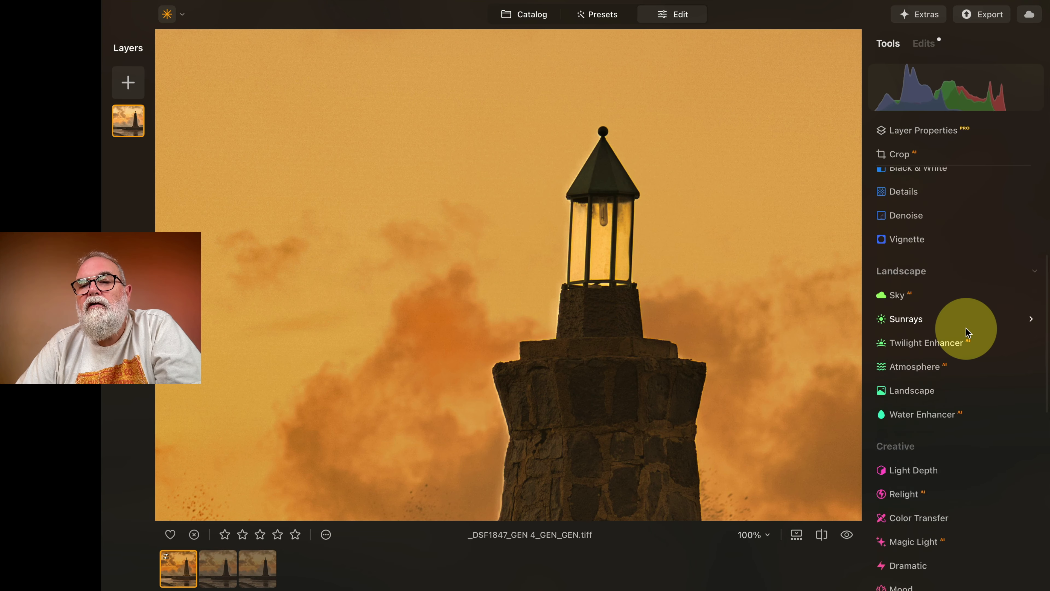
scroll(967, 331, "down", 2)
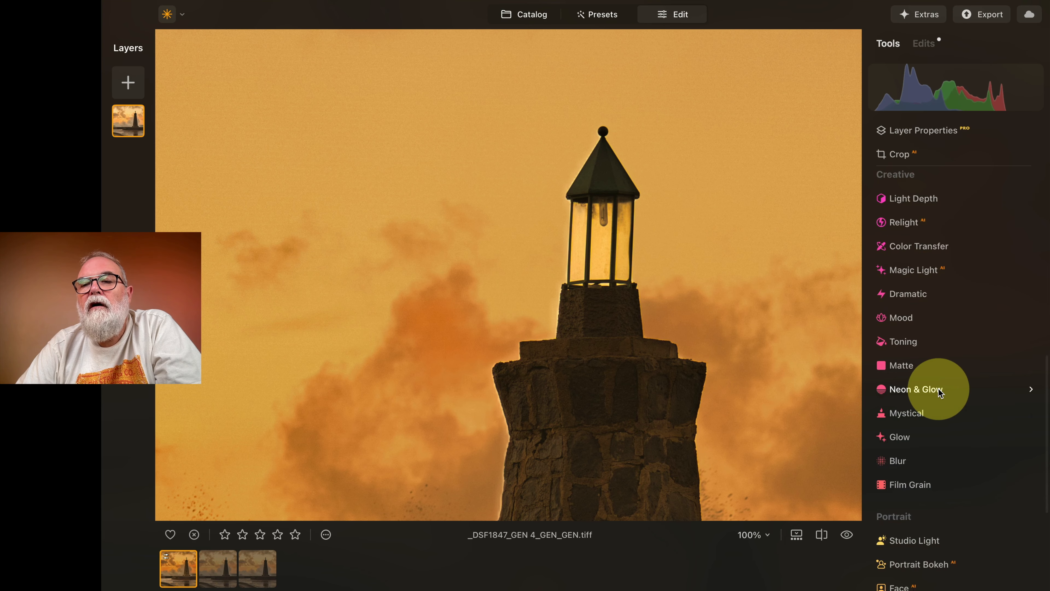
left_click(939, 390)
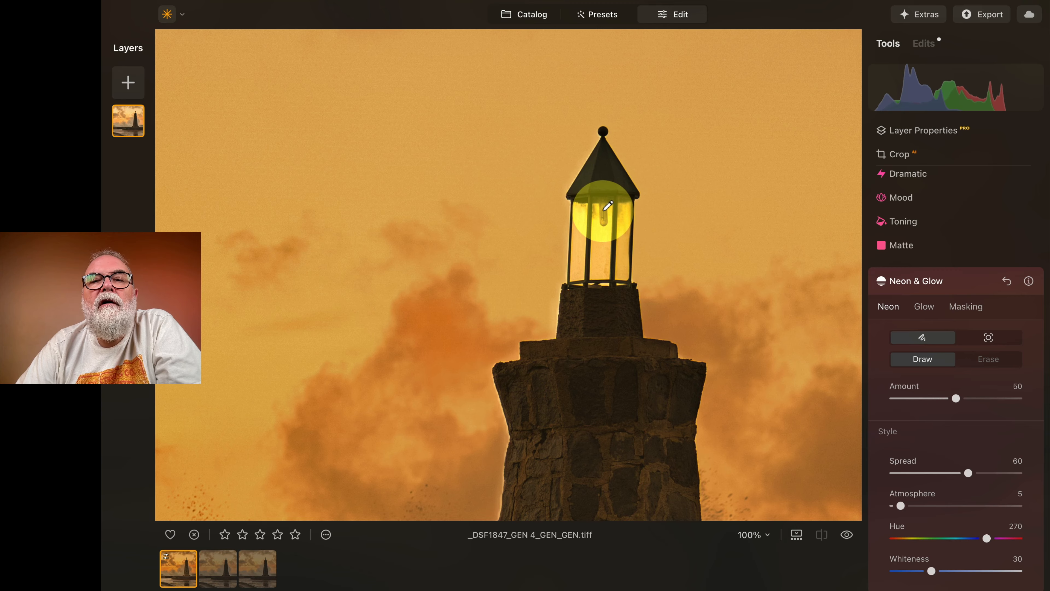
left_click(606, 220)
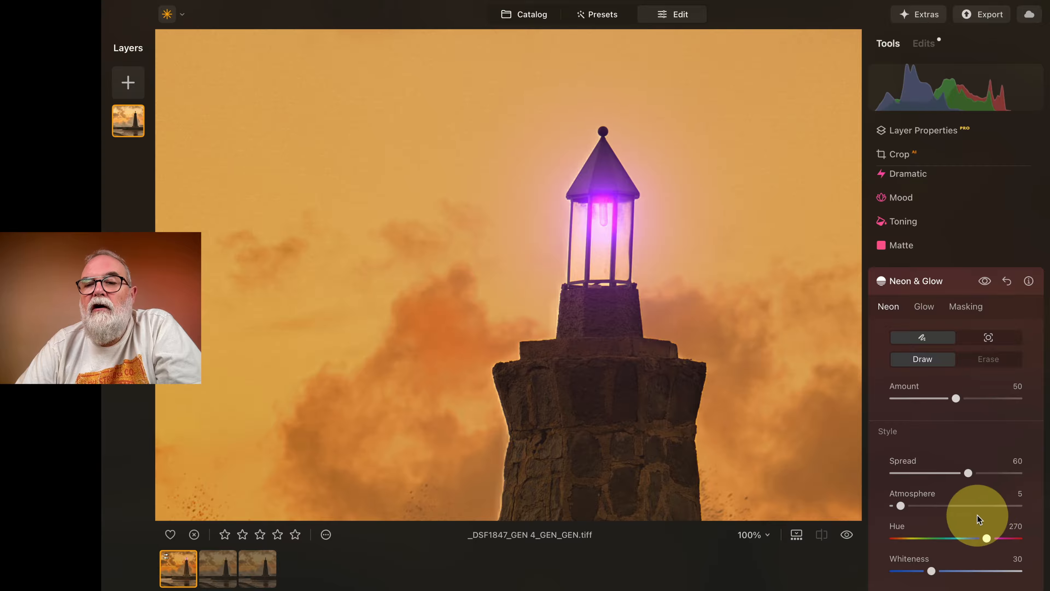
Style the lantern's neon light with Hue 27, Amount 35 and Spread 54
scroll(975, 521, "down", 2)
left_click_drag(986, 512, 901, 517)
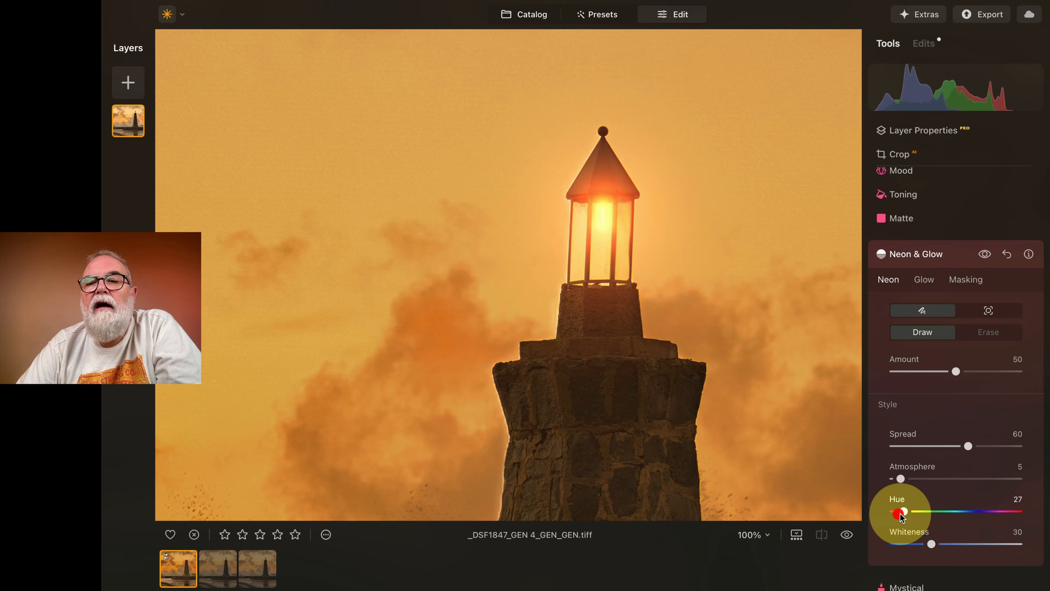
left_click_drag(955, 371, 940, 374)
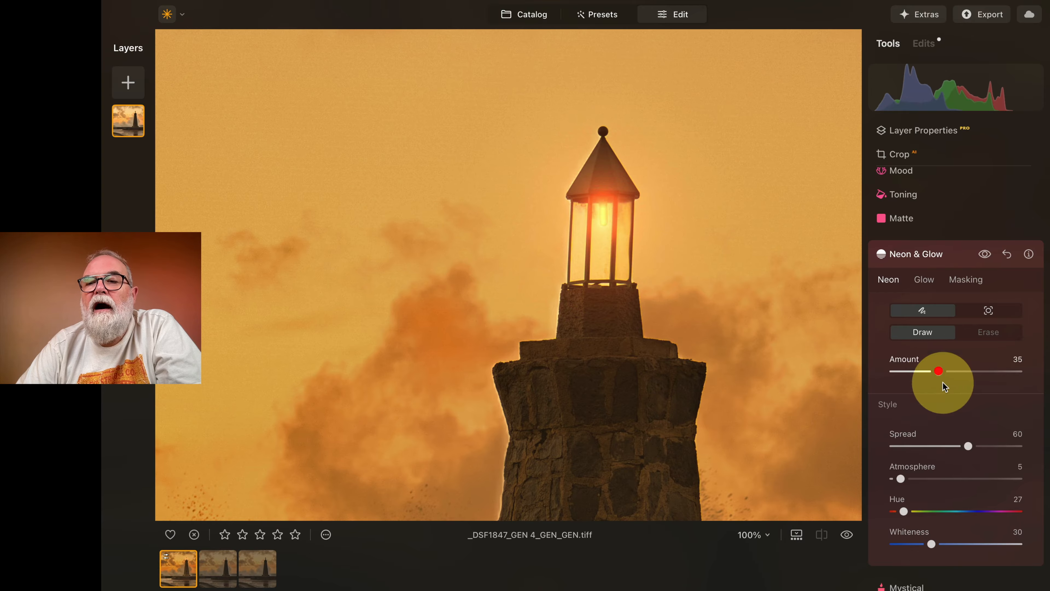
left_click(969, 445)
mouse_move(969, 445)
left_mouse_down()
mouse_move(952, 446)
mouse_move(961, 445)
left_mouse_up()
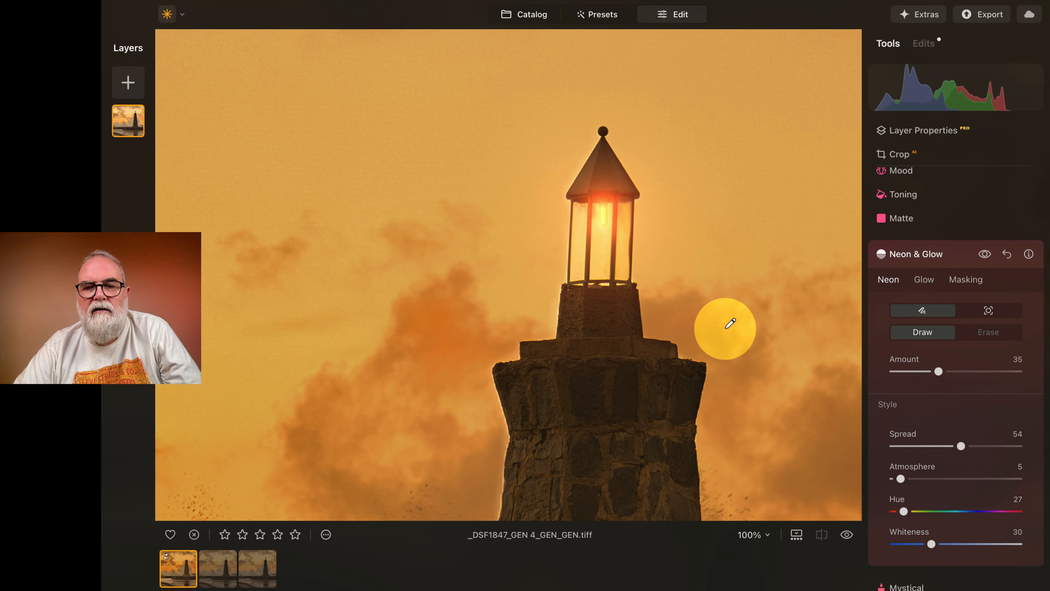
Fit the whole photo in view and compare it before and after the edits
key("super+0")
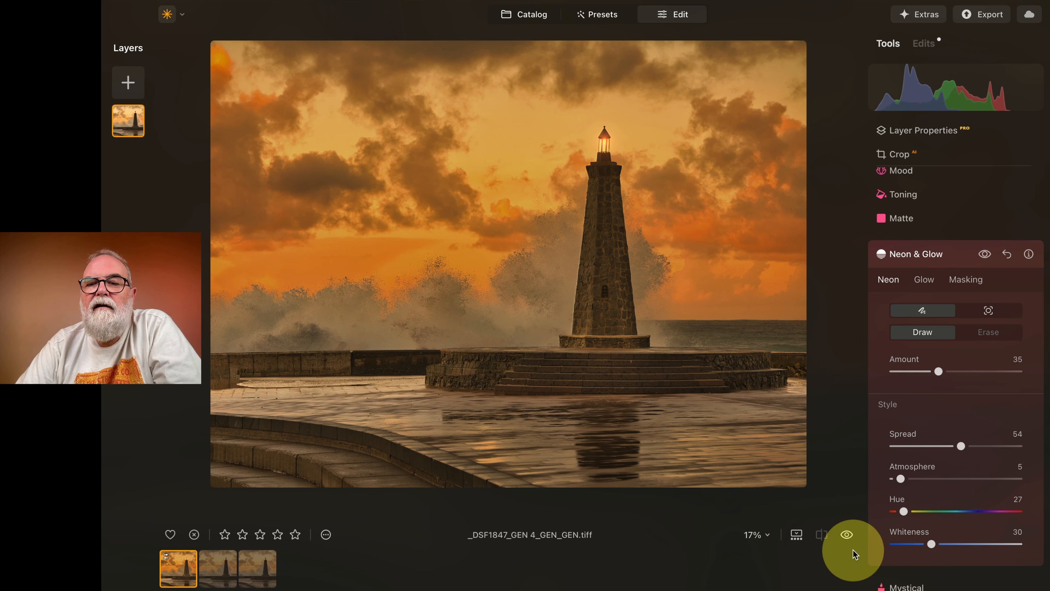
left_click(847, 534)
left_click(848, 534)
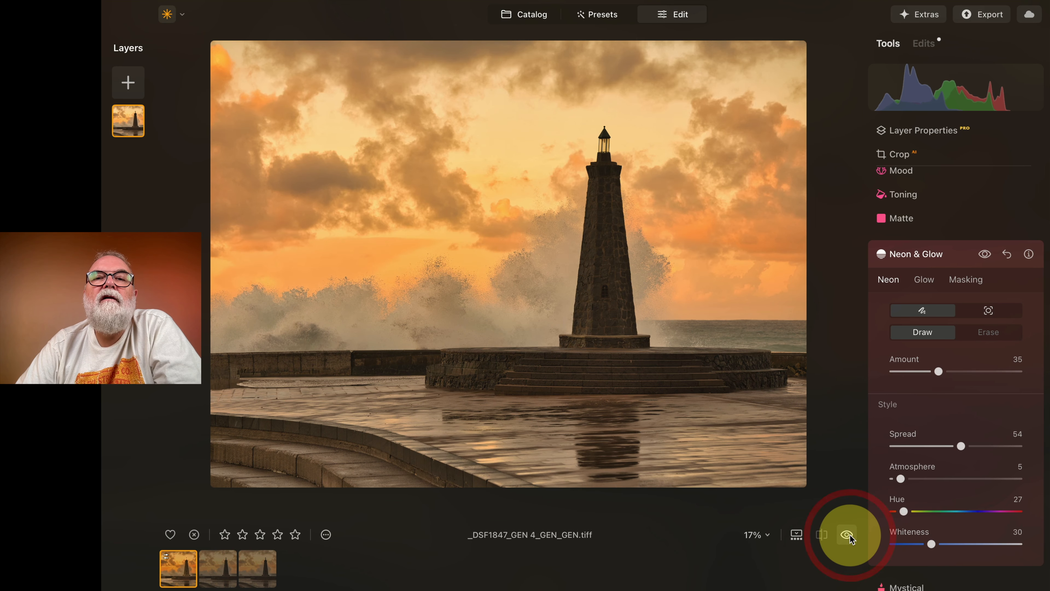
left_click(847, 535)
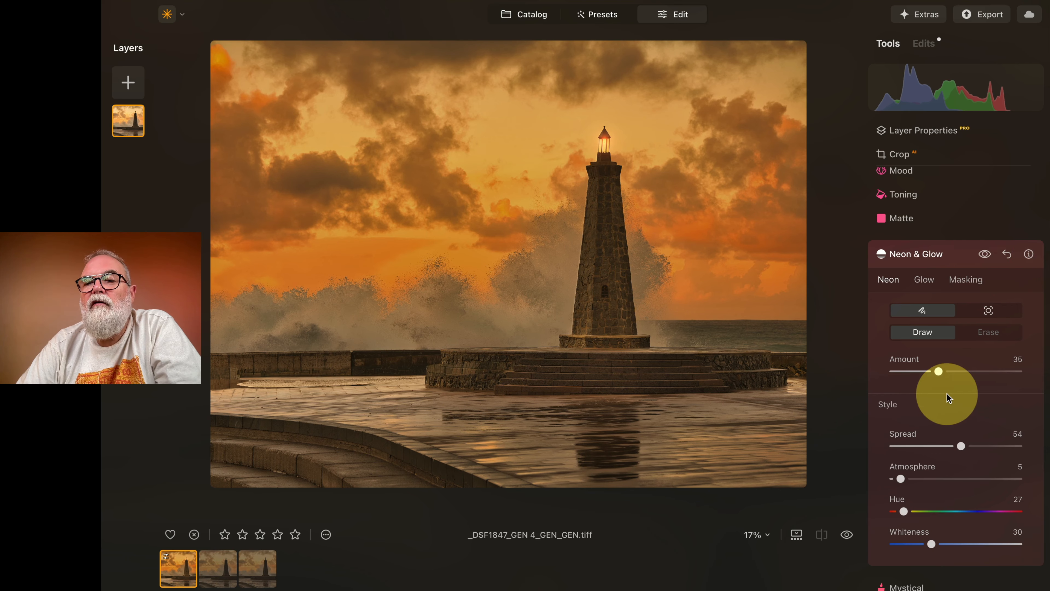
Reduce the neon Amount to 33, close Neon & Glow and compare the photo before and after
left_click_drag(938, 374, 934, 371)
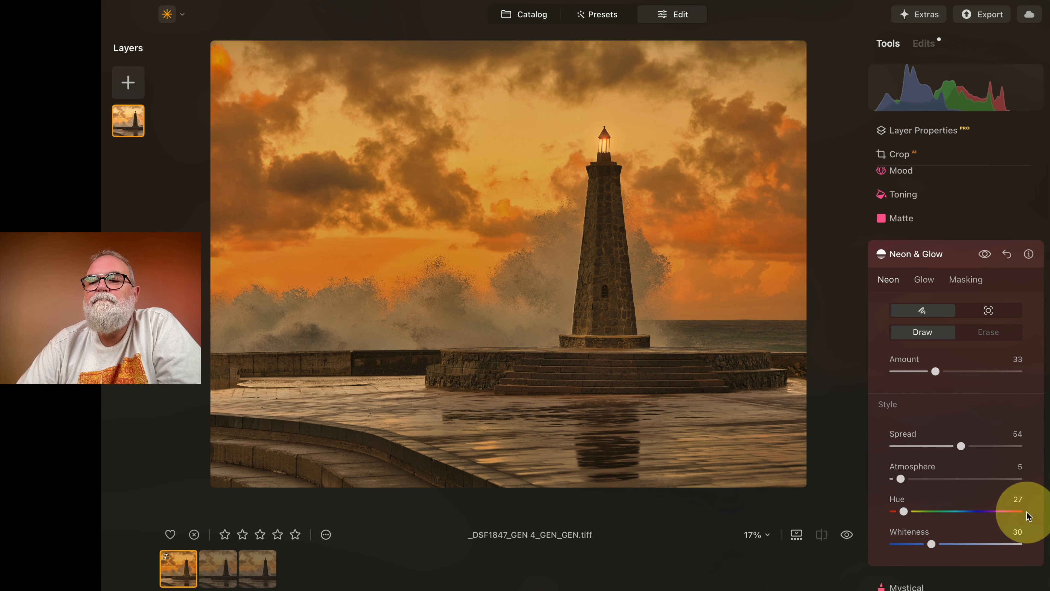
left_click(958, 250)
left_click(847, 534)
left_click(848, 534)
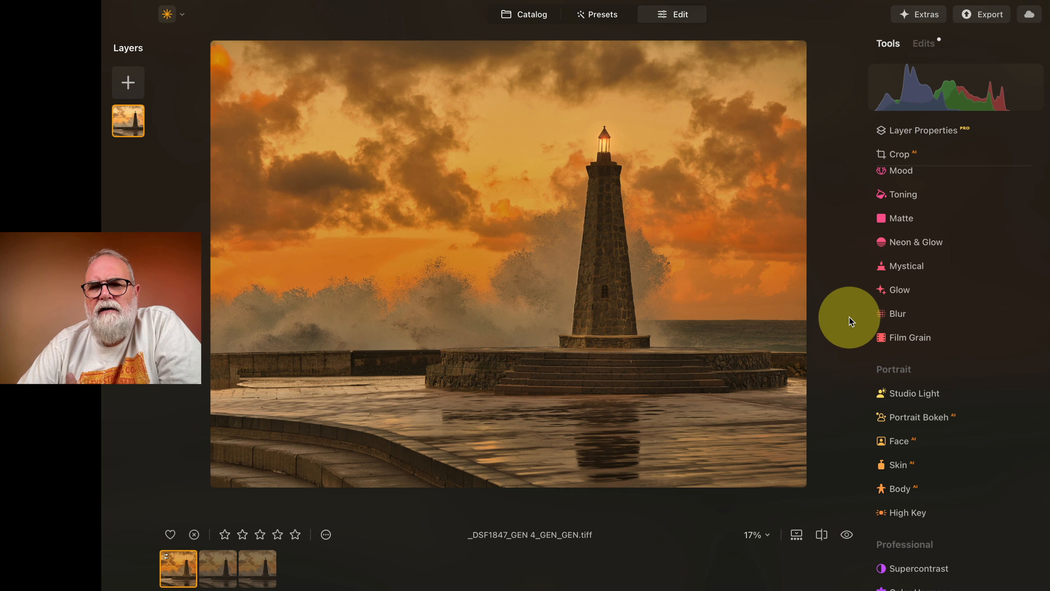
Duplicate the photo layer and set Smart Contrast to 23 on the copy with Develop
left_click(157, 153)
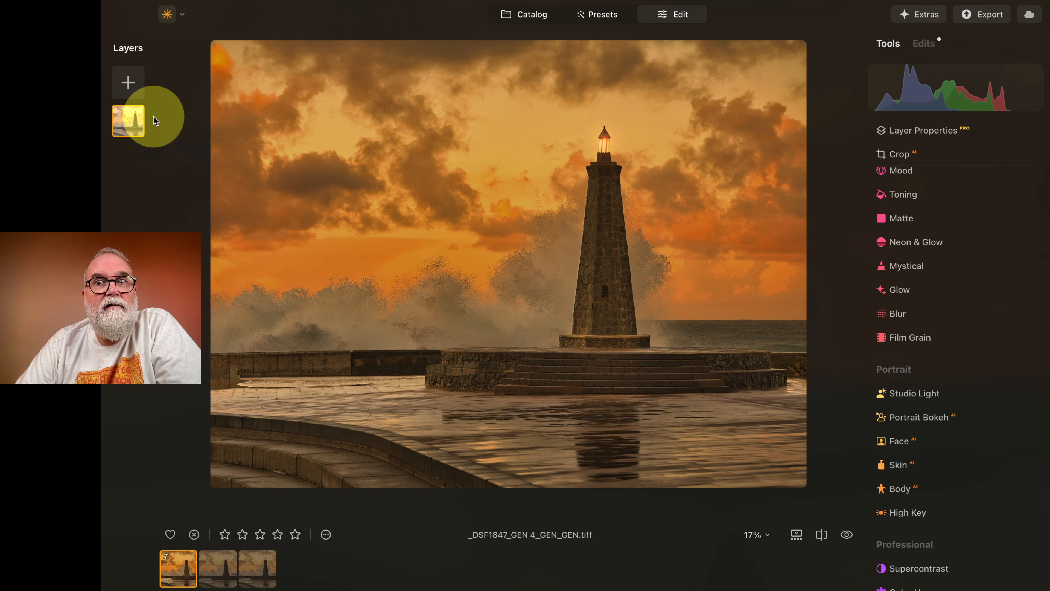
key("super+j")
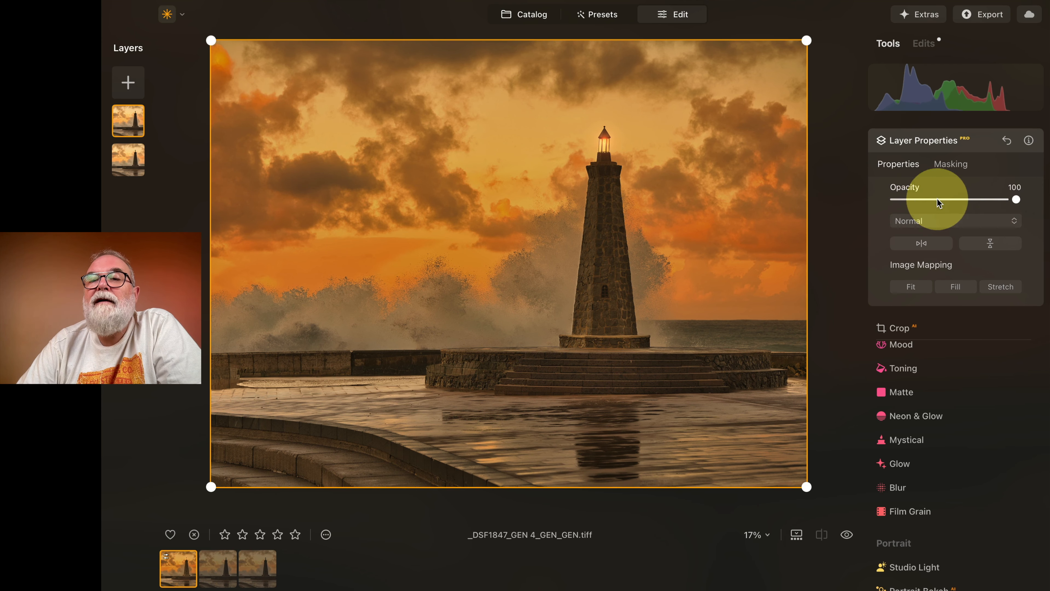
scroll(925, 370, "down", 5)
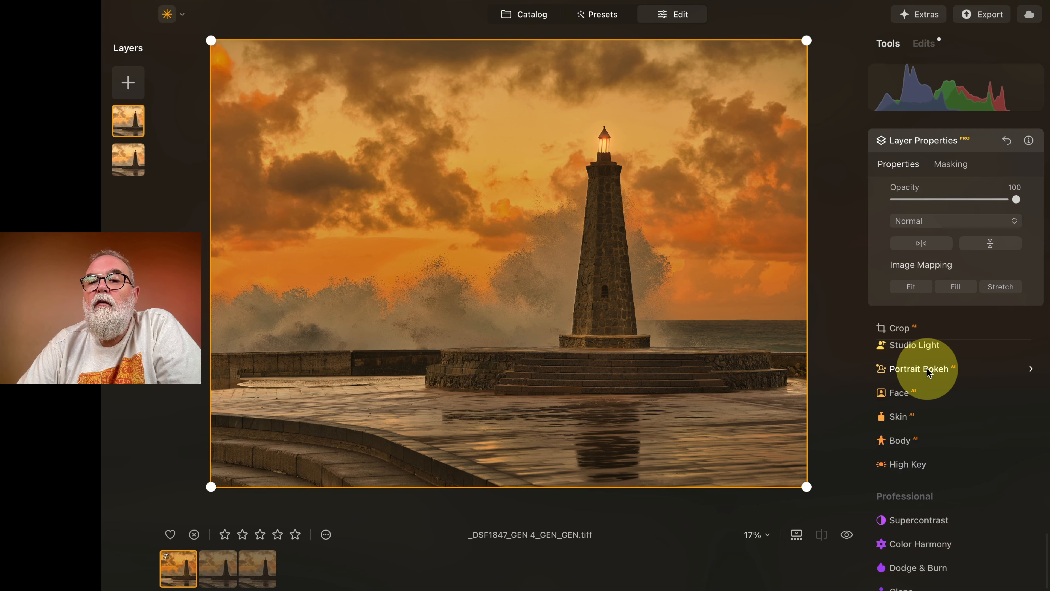
scroll(928, 372, "up", 6)
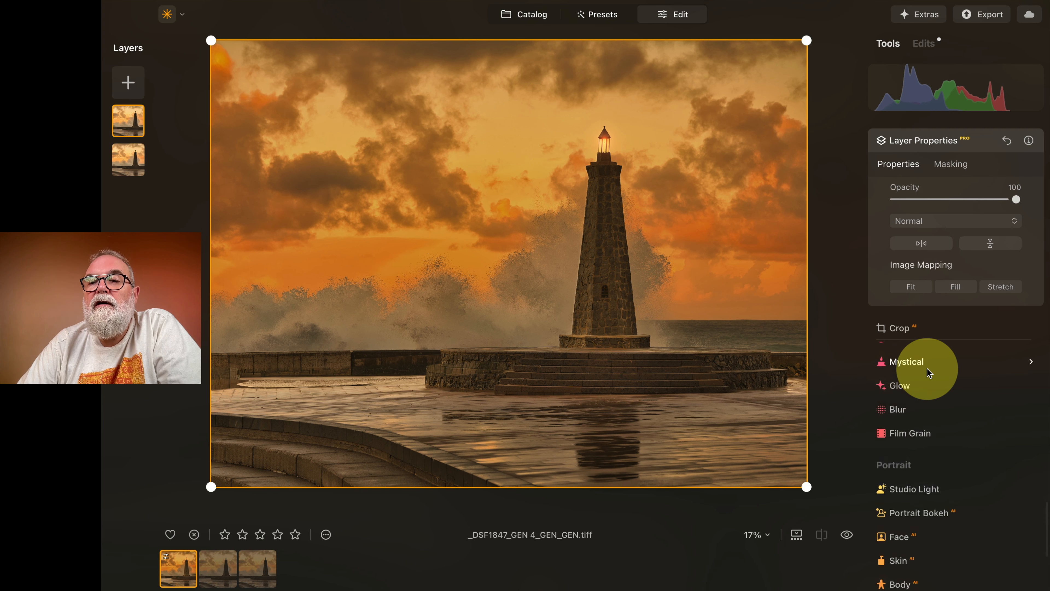
scroll(928, 372, "up", 8)
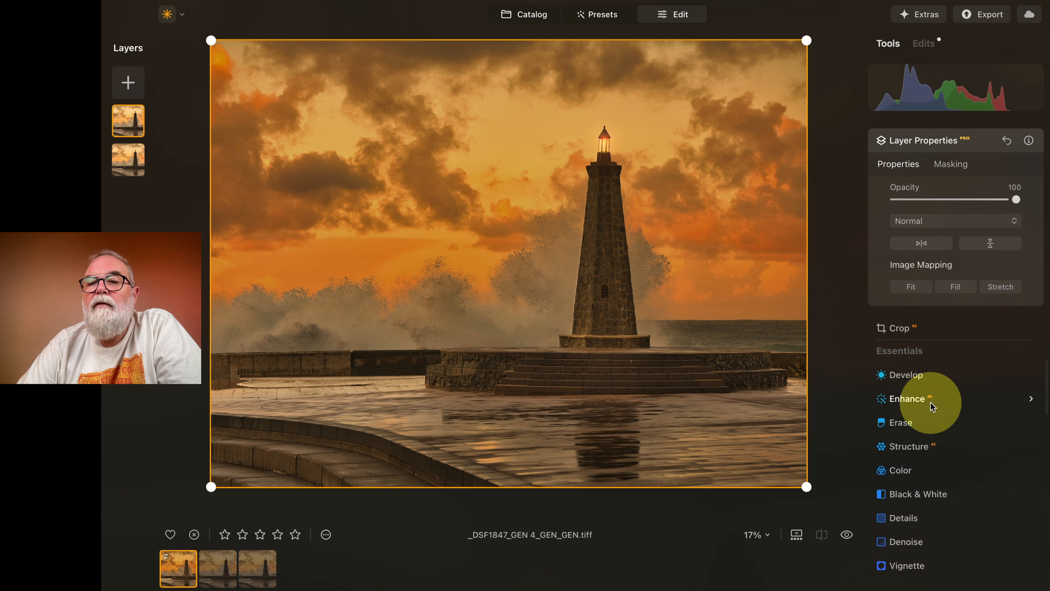
scroll(928, 388, "up", 1)
scroll(926, 393, "up", 3)
scroll(928, 410, "down", 3)
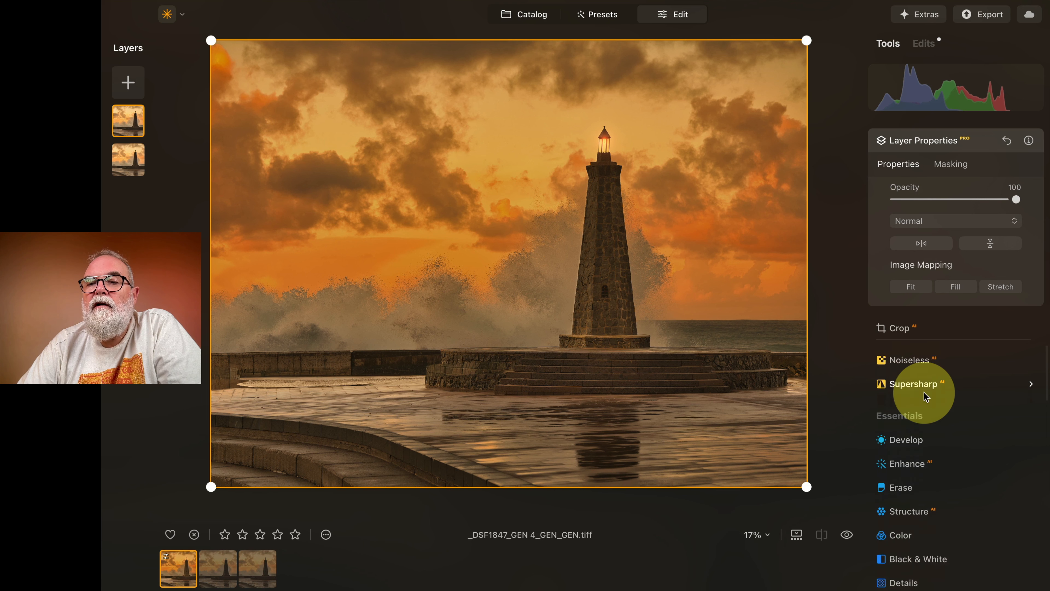
scroll(928, 428, "down", 2)
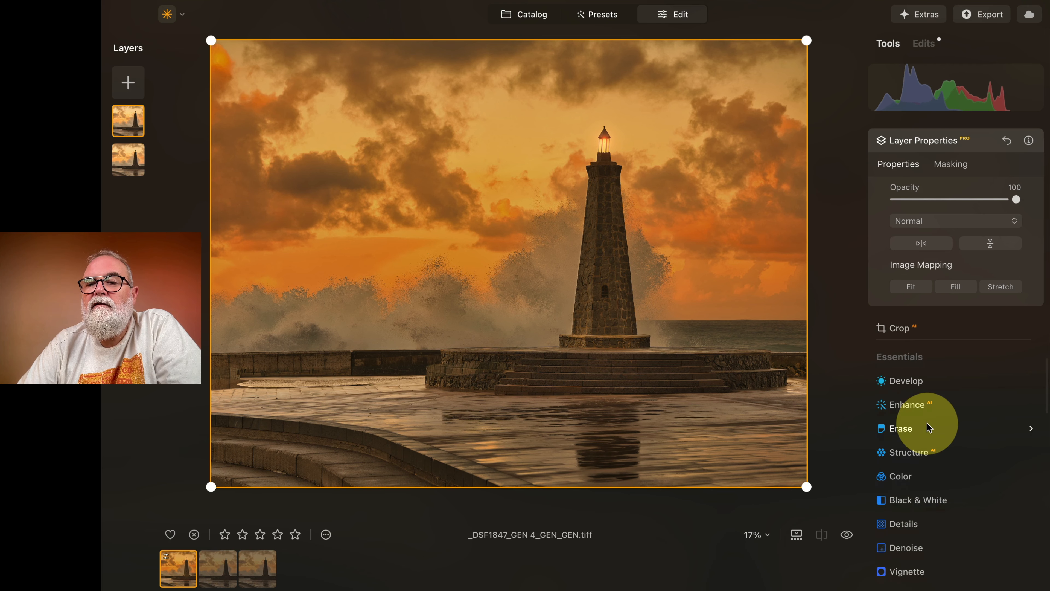
left_click(918, 368)
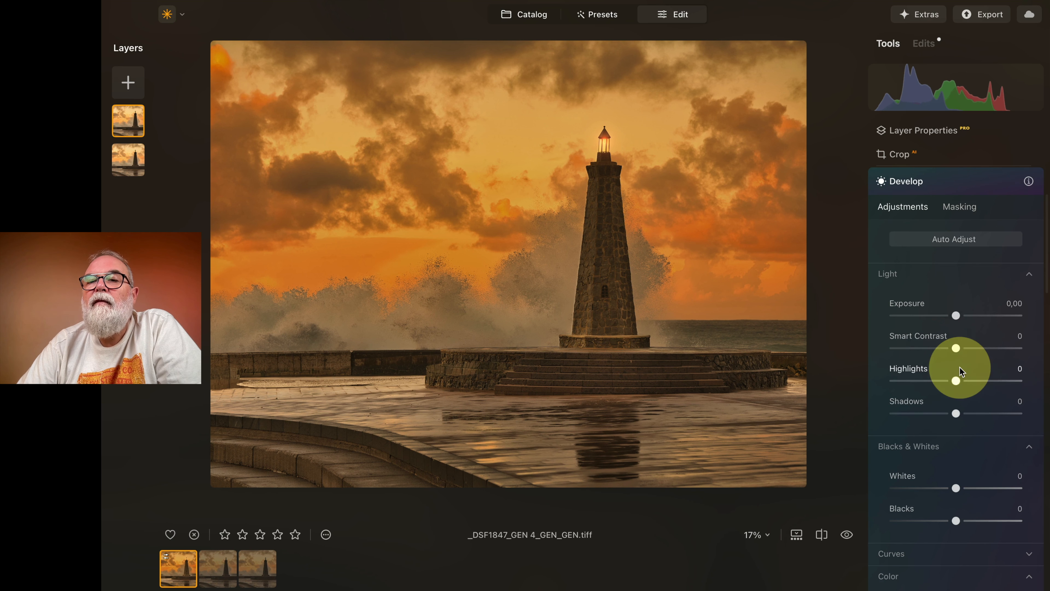
mouse_move(955, 350)
left_mouse_down()
mouse_move(994, 349)
mouse_move(973, 352)
left_mouse_up()
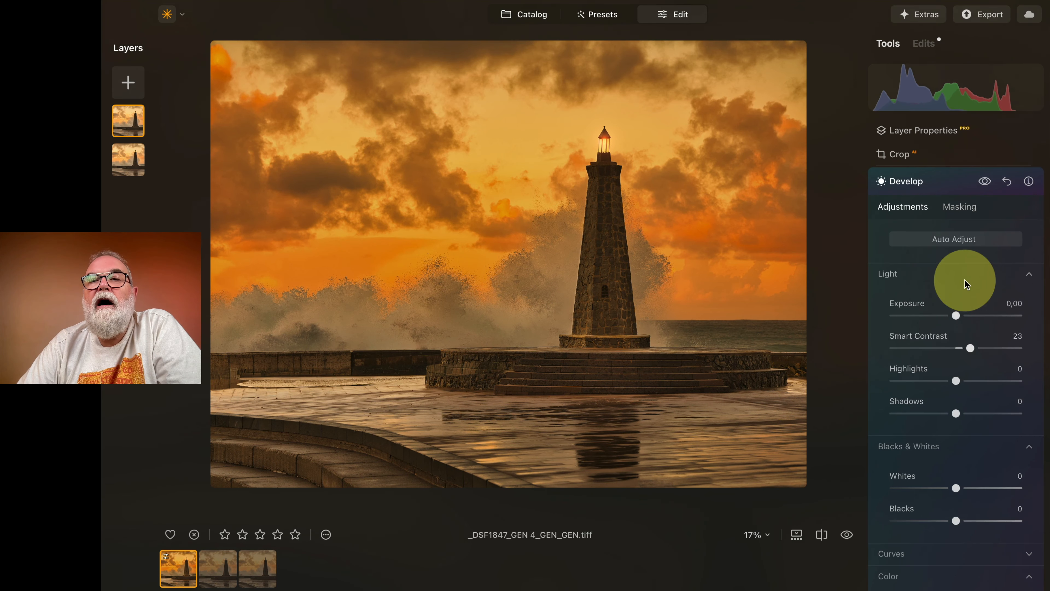
Mask the duplicated layer with a size 177 brush, painting over the sky to the right of the lighthouse
scroll(961, 282, "up", 2)
left_click(933, 133)
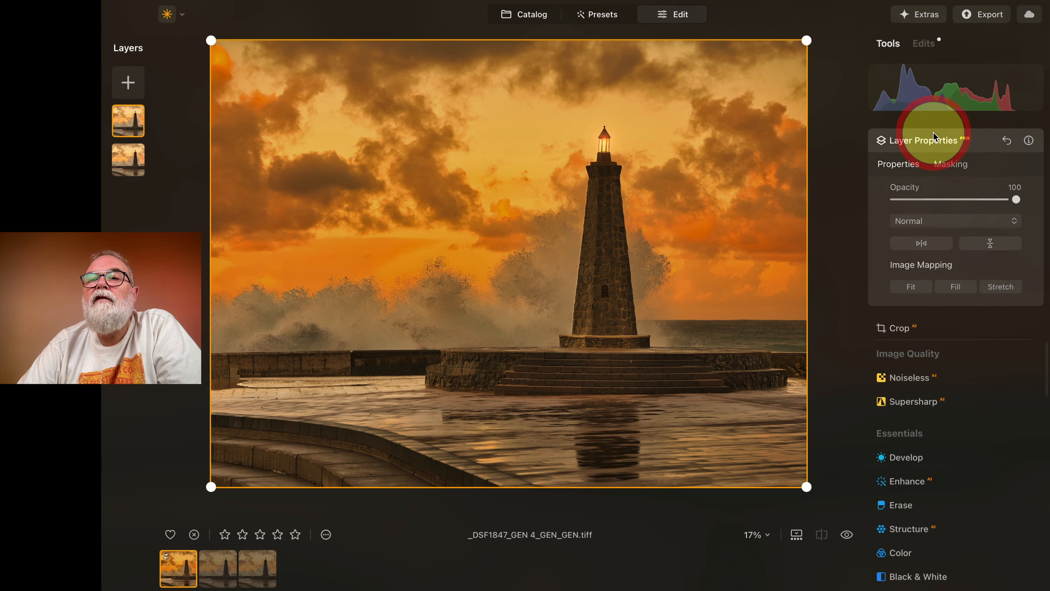
left_click(951, 169)
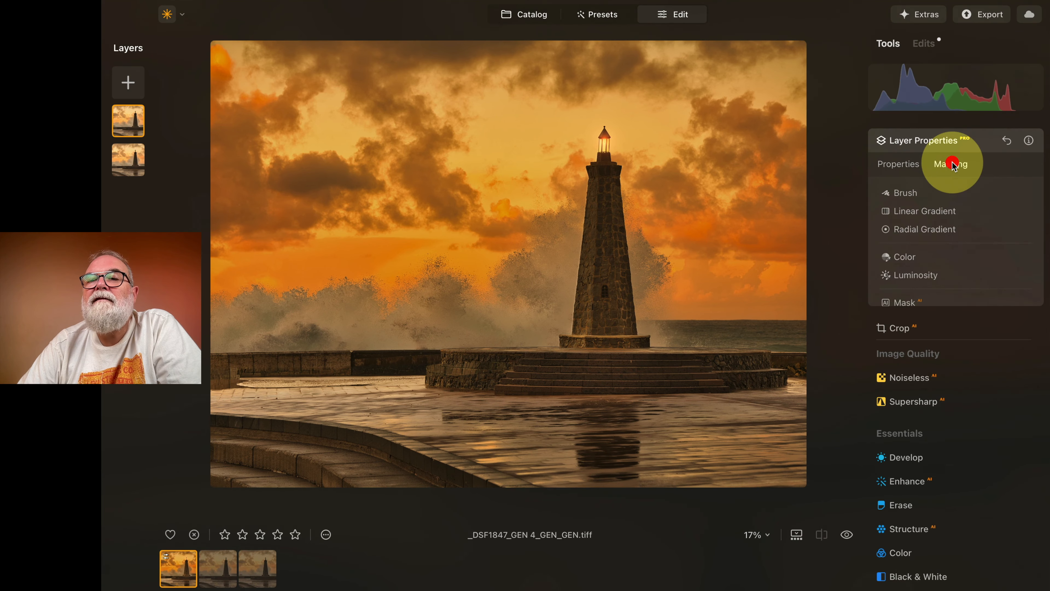
left_click(912, 198)
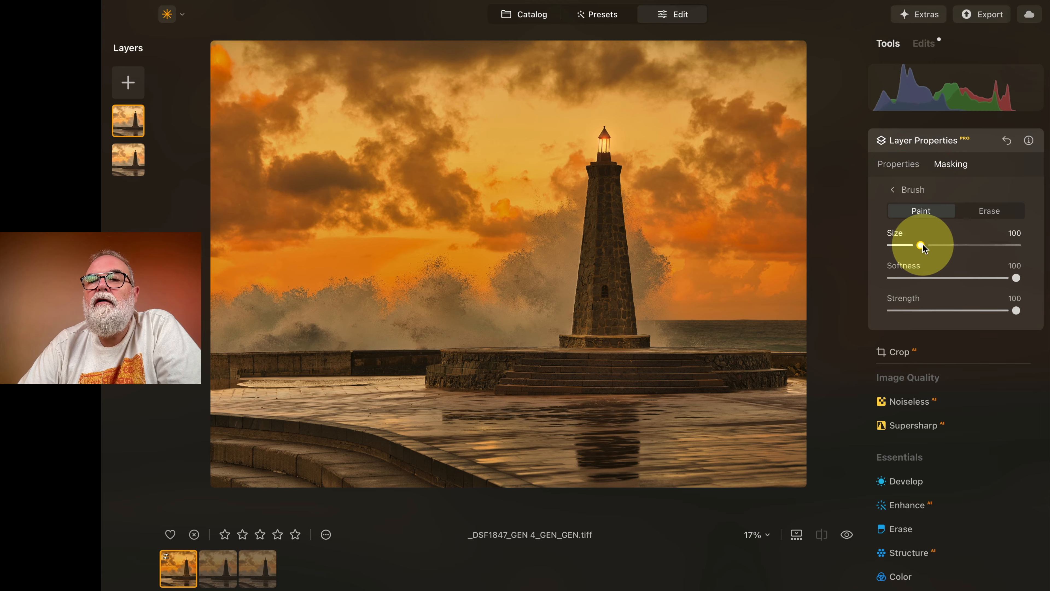
left_click_drag(922, 246, 945, 245)
mouse_move(764, 223)
left_mouse_down()
mouse_move(708, 269)
mouse_move(712, 186)
mouse_move(698, 92)
mouse_move(670, 72)
mouse_move(551, 60)
mouse_move(526, 89)
mouse_move(525, 106)
mouse_move(554, 102)
mouse_move(524, 184)
mouse_move(487, 210)
mouse_move(424, 228)
mouse_move(272, 235)
mouse_move(231, 173)
mouse_move(239, 30)
mouse_move(273, 116)
mouse_move(431, 122)
mouse_move(589, 46)
mouse_move(519, 65)
mouse_move(703, 37)
mouse_move(709, 119)
mouse_move(651, 131)
mouse_move(661, 123)
mouse_move(716, 172)
mouse_move(716, 229)
mouse_move(737, 253)
mouse_move(774, 254)
left_mouse_up()
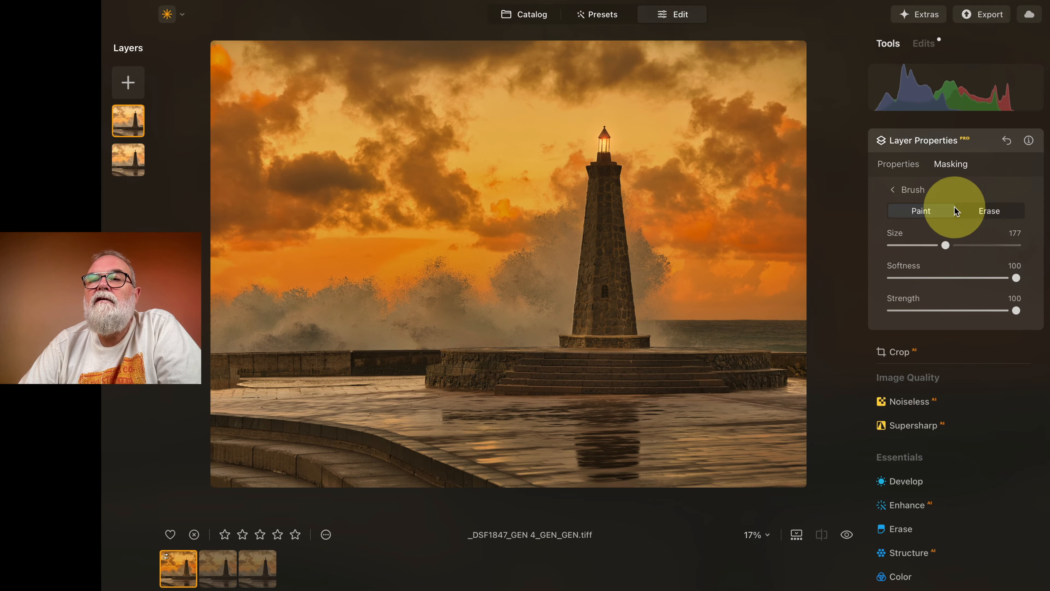
Set the duplicated layer's opacity to 33 and duplicate that layer
left_click(898, 164)
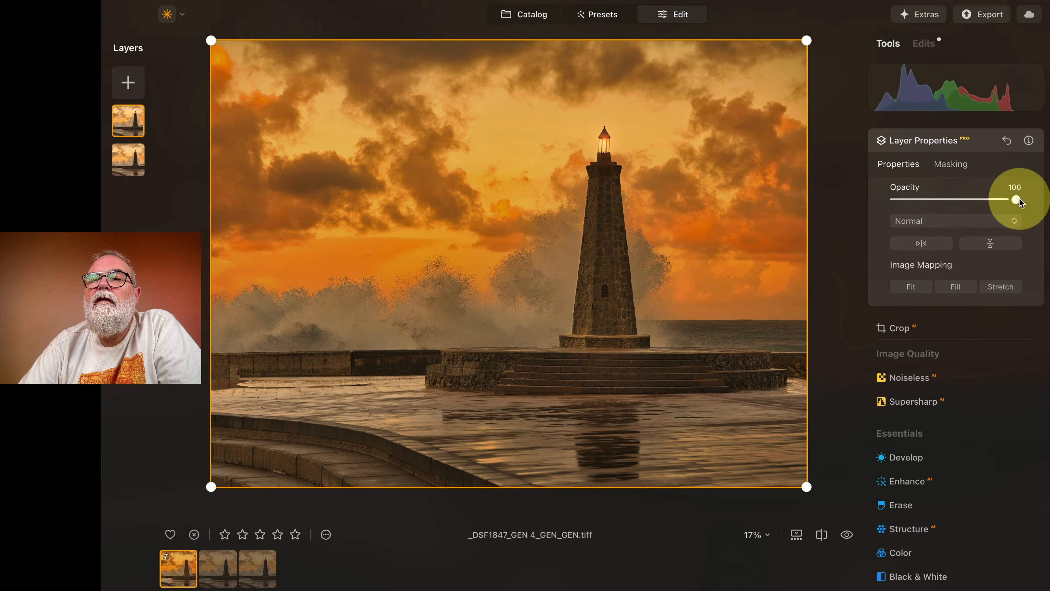
left_click_drag(1019, 201, 930, 213)
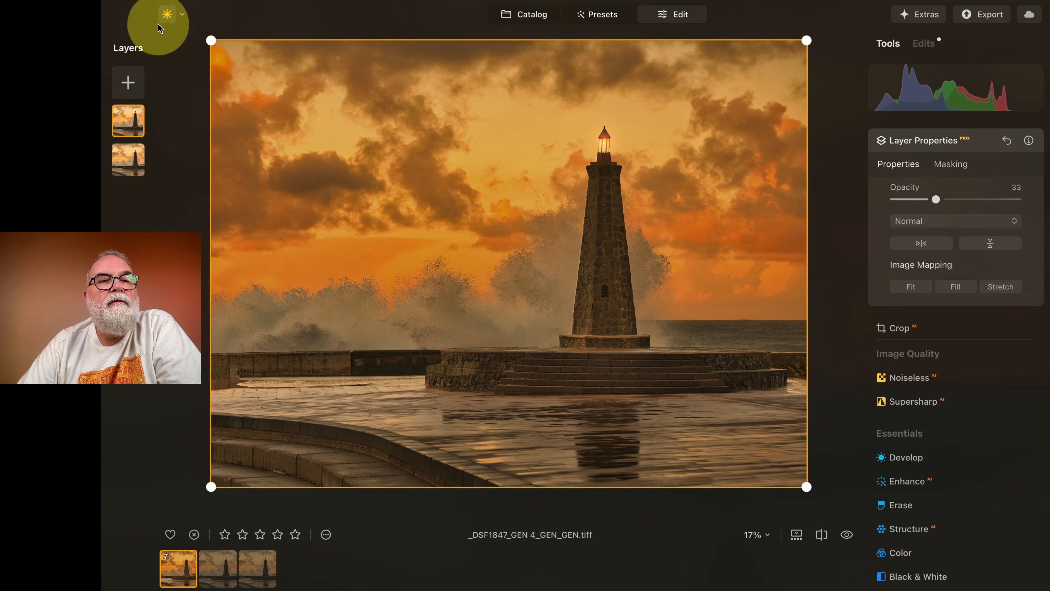
right_click(134, 119)
left_click(172, 137)
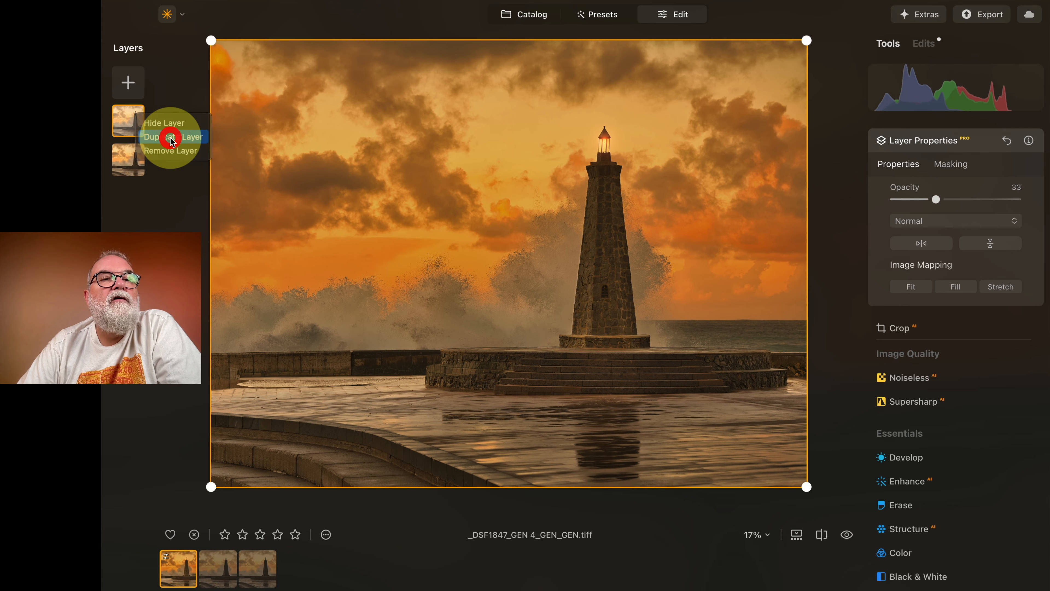